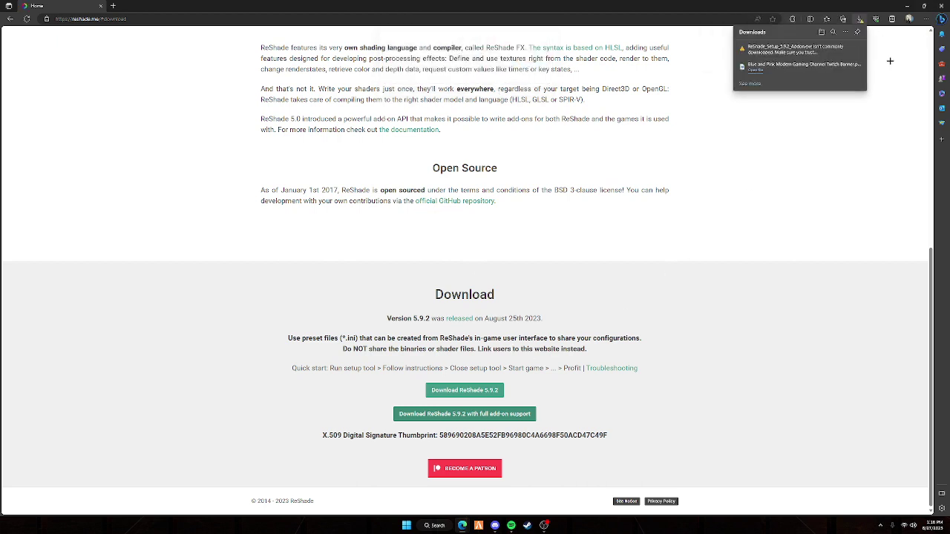
- Delete the blocked ReShade 5.9.2 add-on setup file from the browser's downloads
left_click(851, 47)
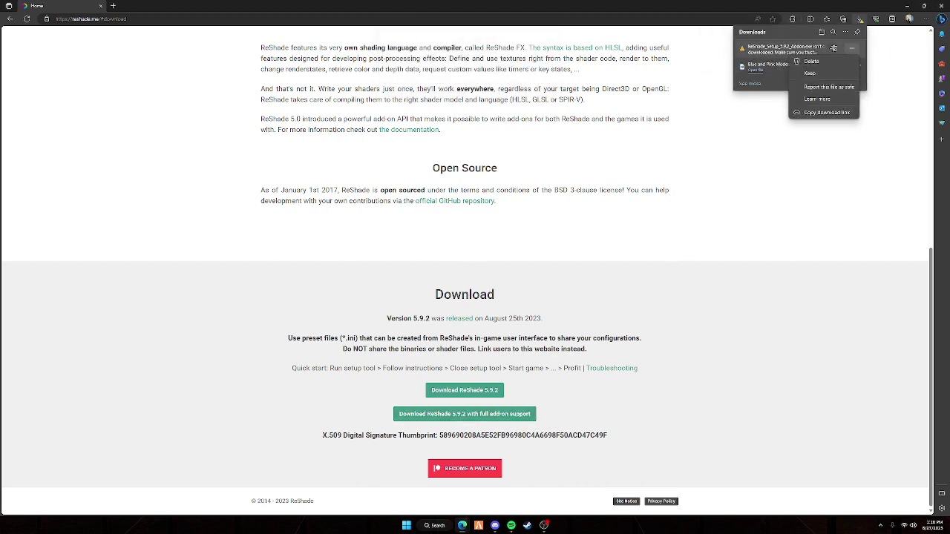
left_click(811, 60)
left_click(268, 265)
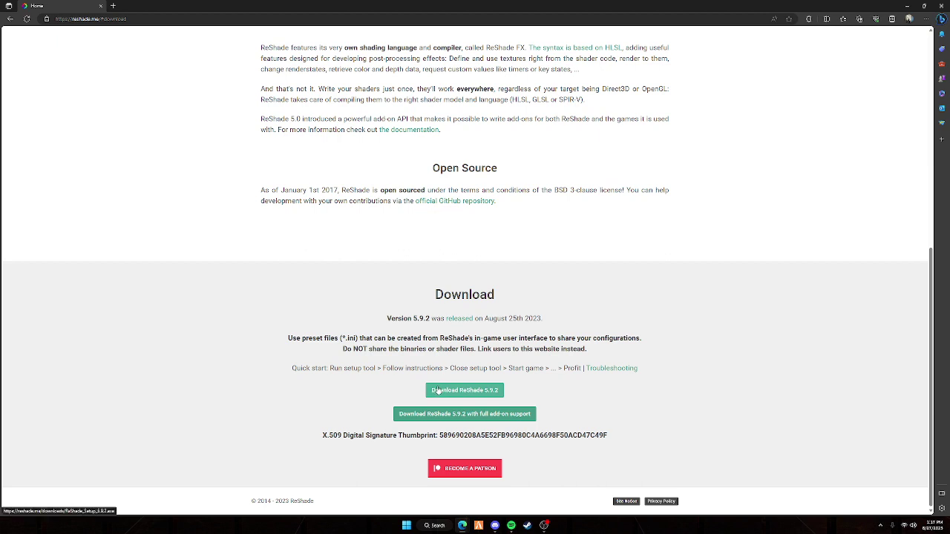
- Download the standard ReShade 5.9.2 setup, keep the file despite the SmartScreen warning, and close the browser
left_click(499, 395)
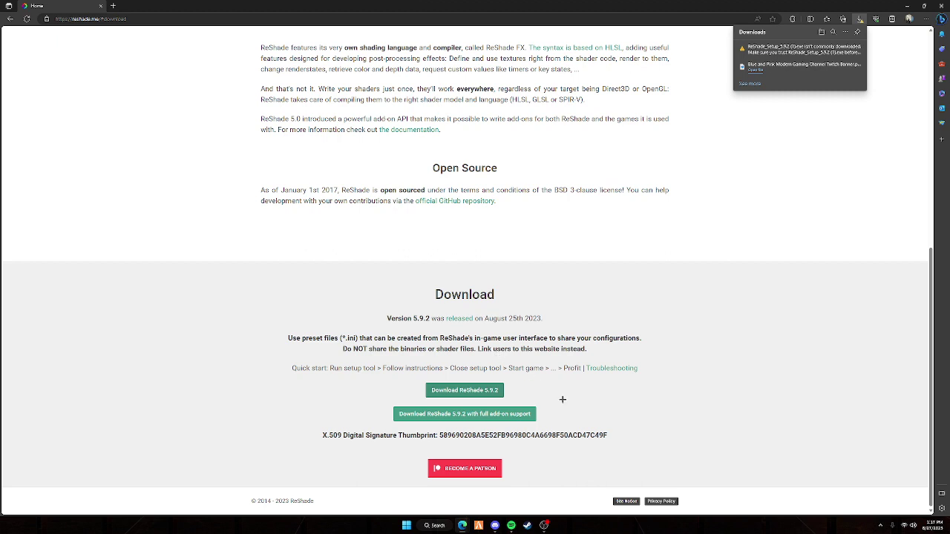
mouse_move(852, 50)
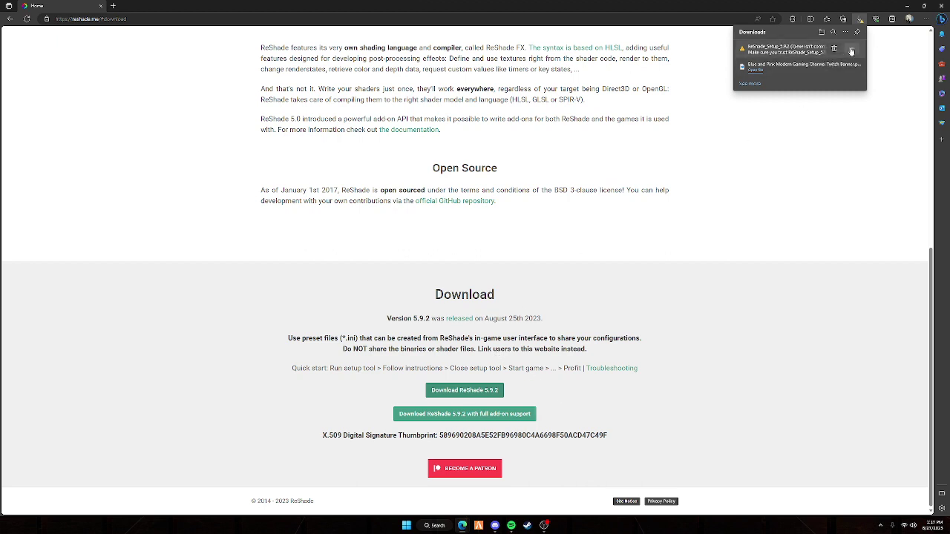
left_click(852, 50)
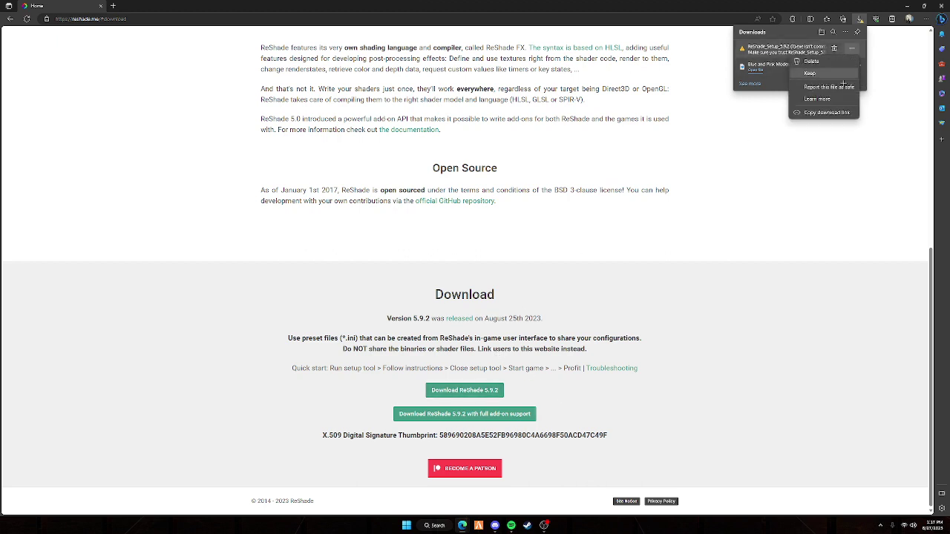
left_click(807, 72)
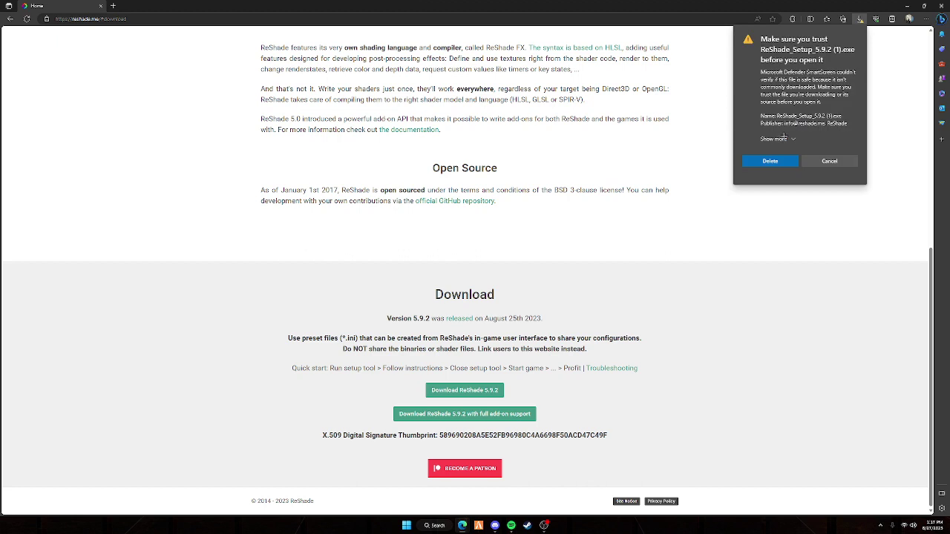
left_click(776, 139)
left_click(775, 157)
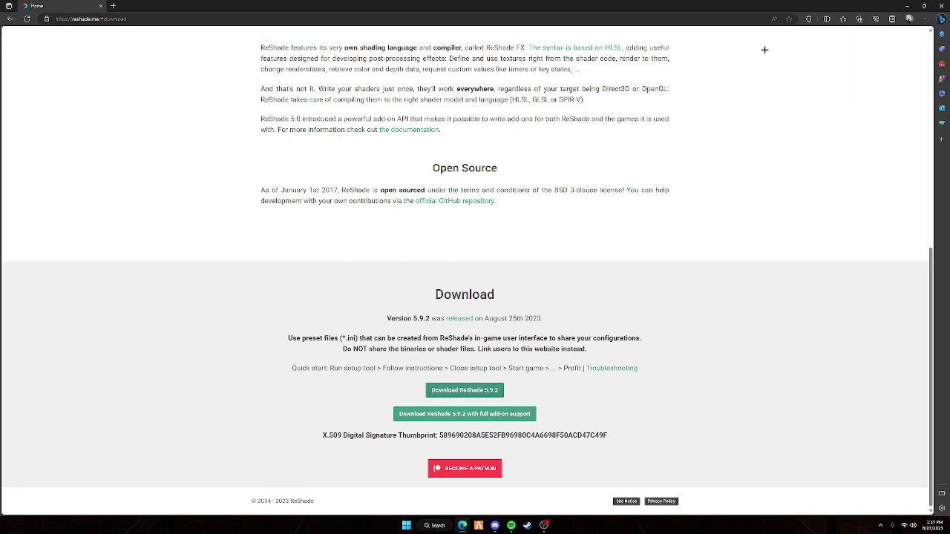
left_click(941, 6)
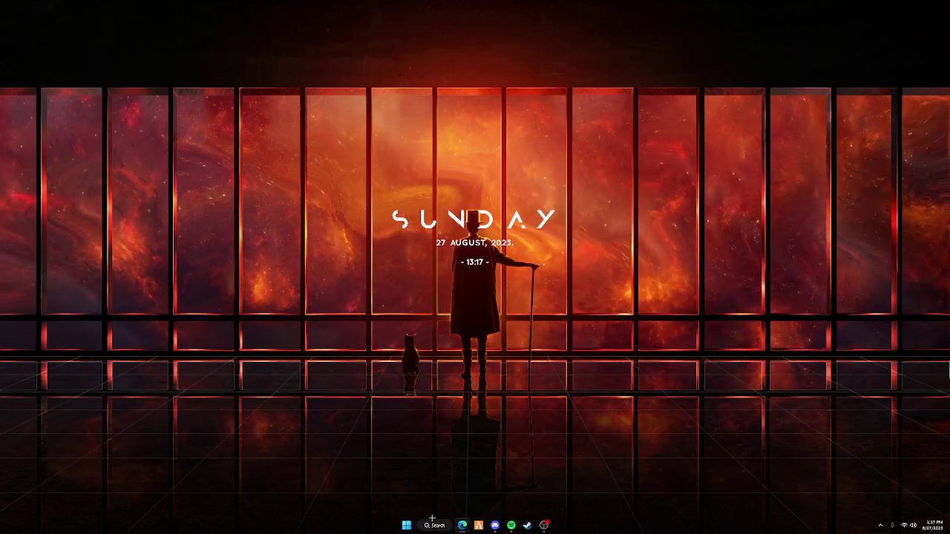
- Run ReShade_Setup_5.9.2 (1) from the Downloads folder in File Explorer and close the folder window
left_click(432, 525)
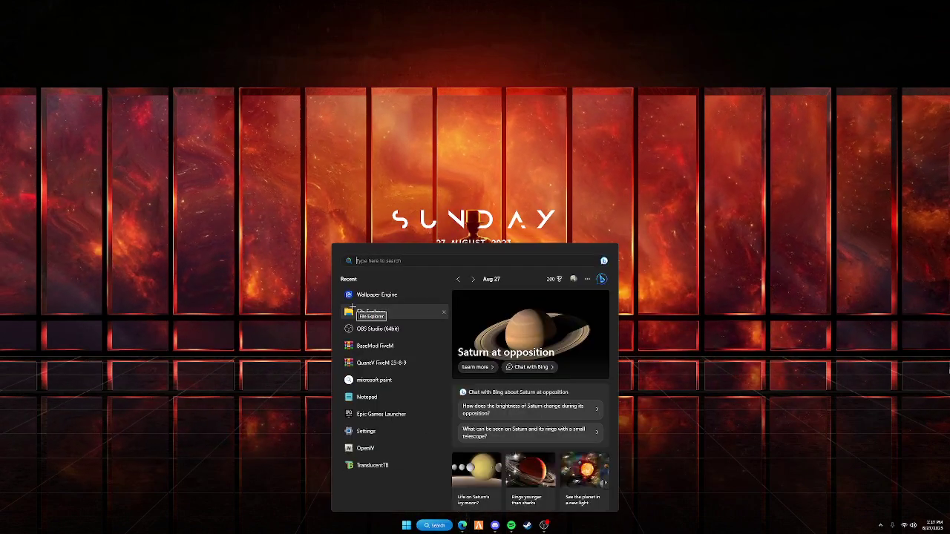
left_click(359, 311)
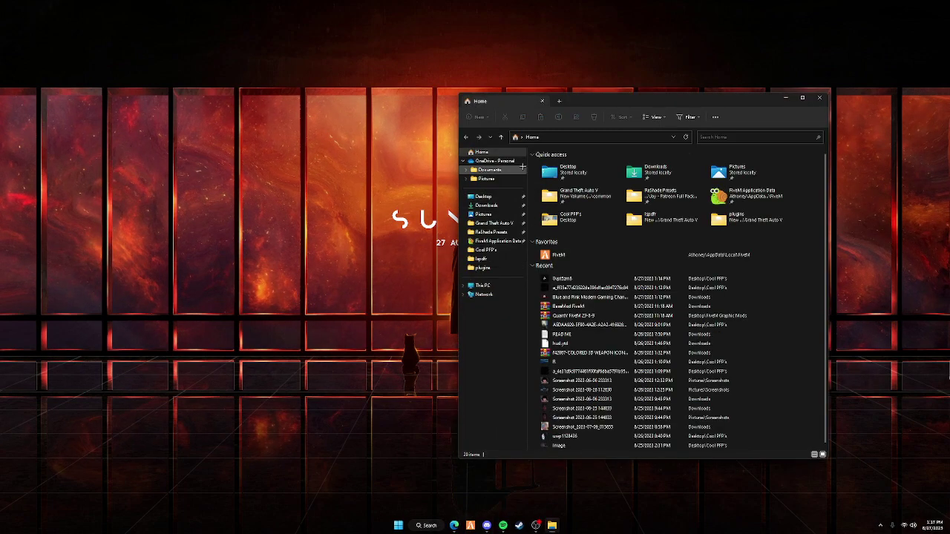
left_click(488, 205)
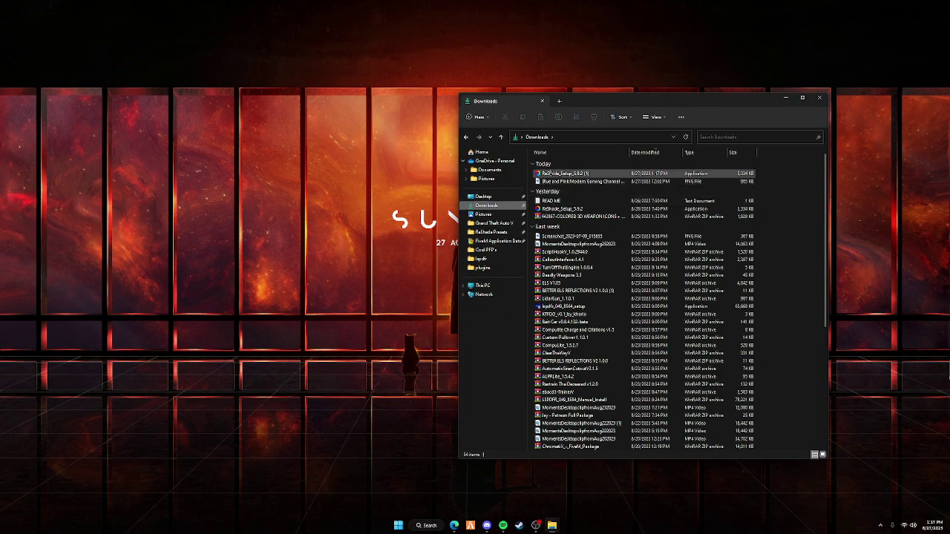
left_click(553, 173)
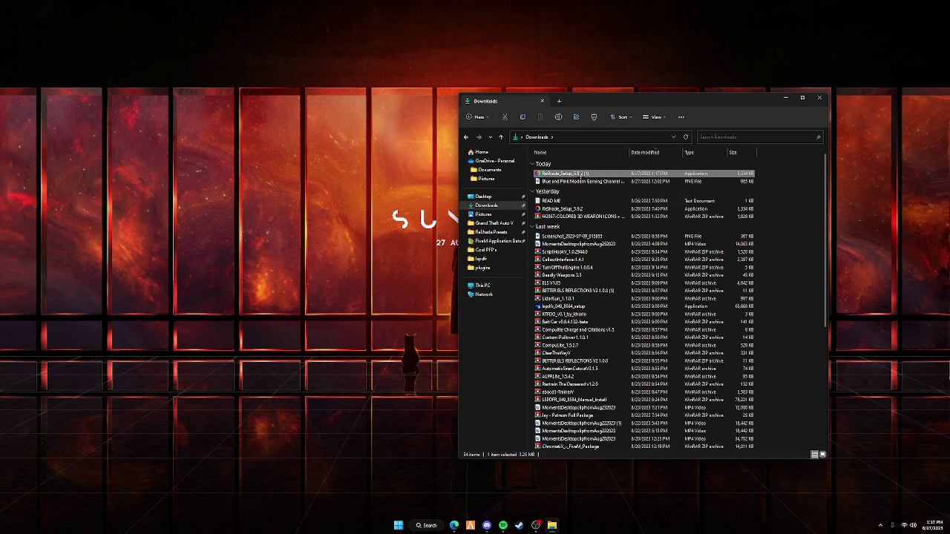
double_click(579, 173)
left_click(821, 97)
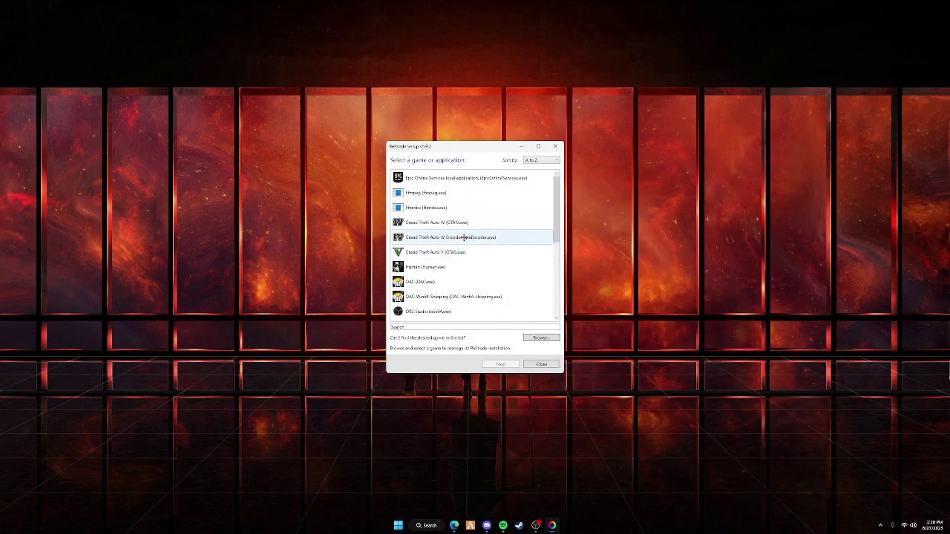
- Select Grand Theft Auto V (GTA5.exe) as the target game in the ReShade setup
left_click(445, 297)
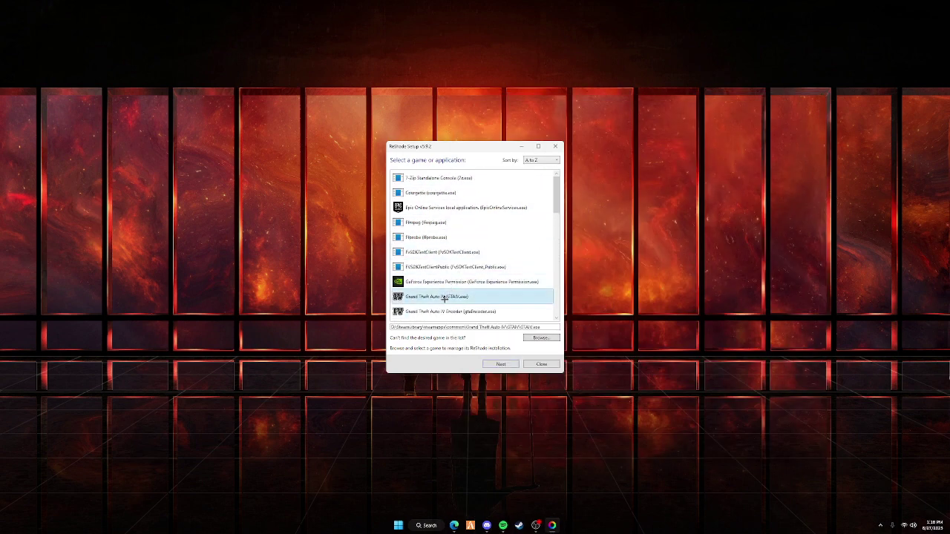
scroll(442, 294, "down", 2)
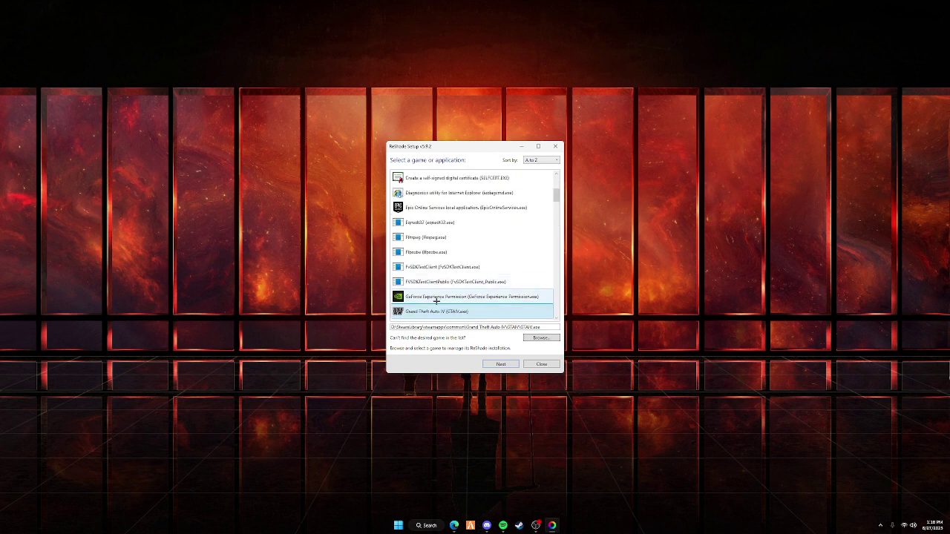
scroll(438, 285, "down", 2)
left_click(432, 282)
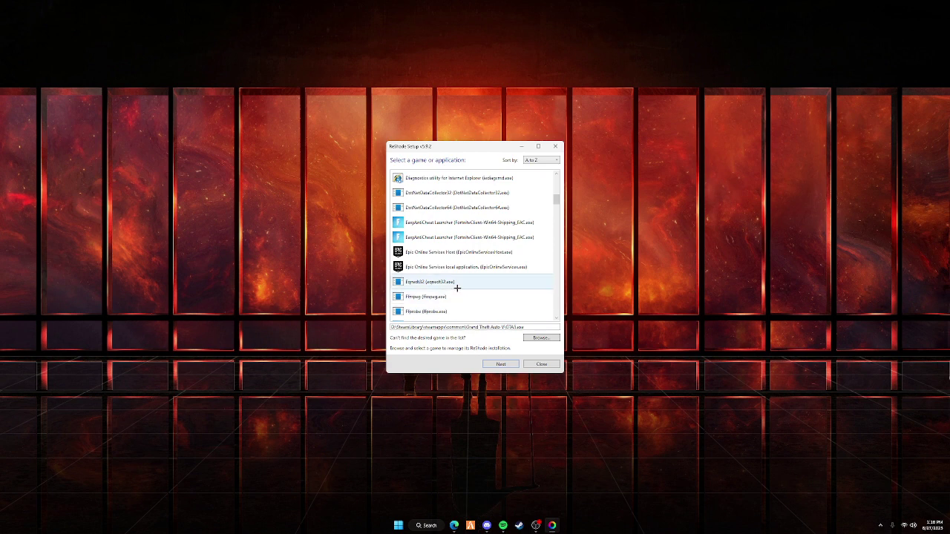
- Browse in File Explorer to the game folder D:\SteamLibrary\steamapps\common\Grand Theft Auto V
left_click(435, 525)
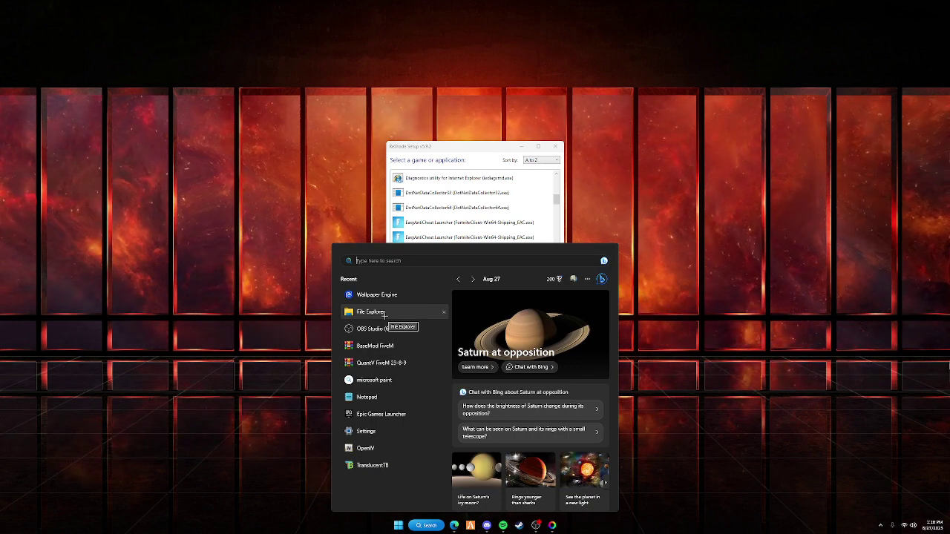
left_click(384, 315)
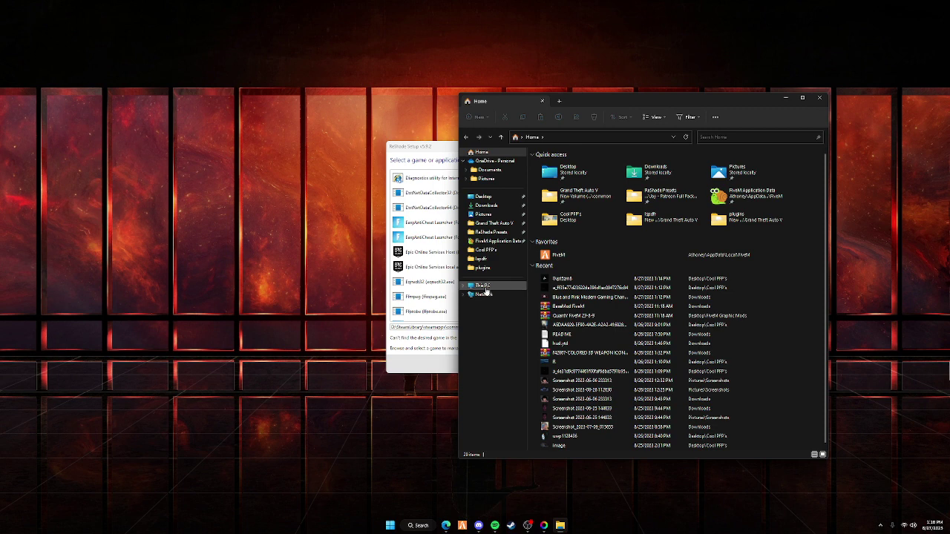
left_click(475, 288)
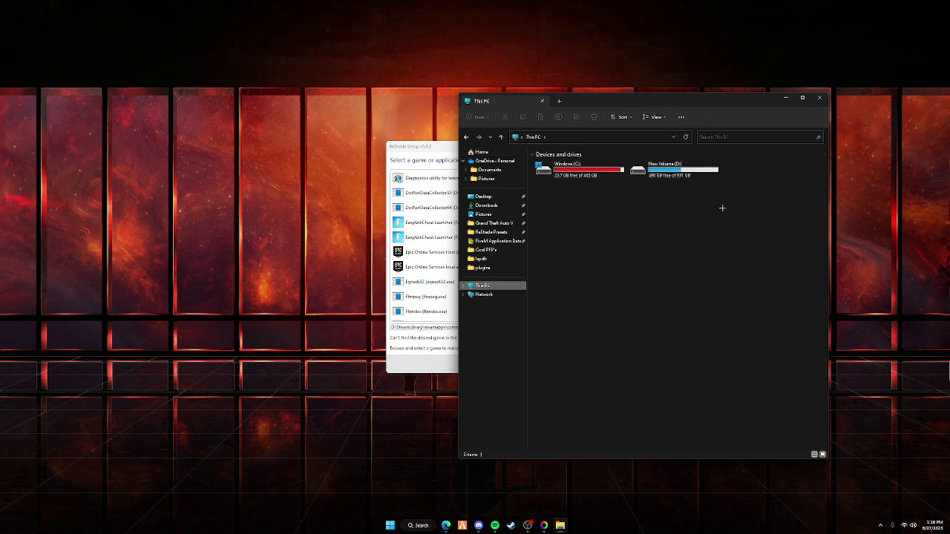
double_click(663, 170)
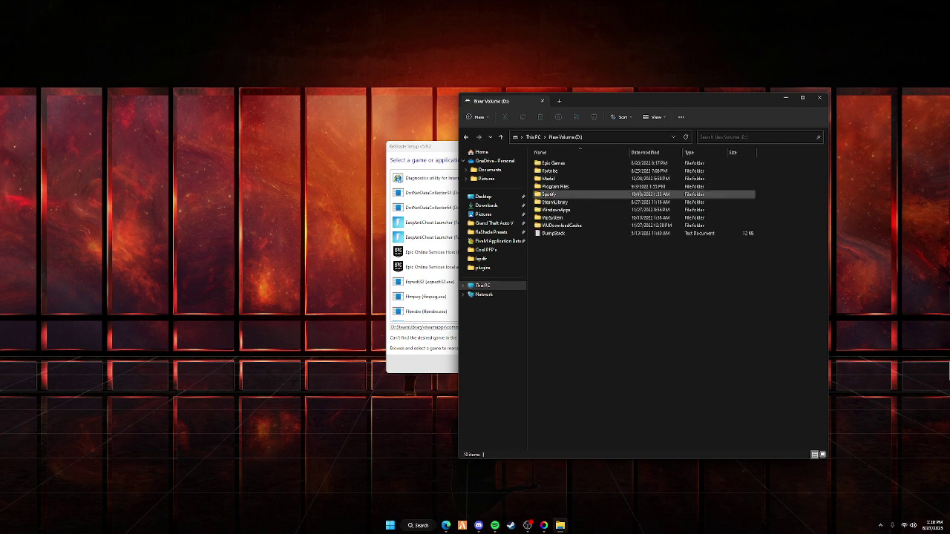
double_click(557, 203)
double_click(572, 182)
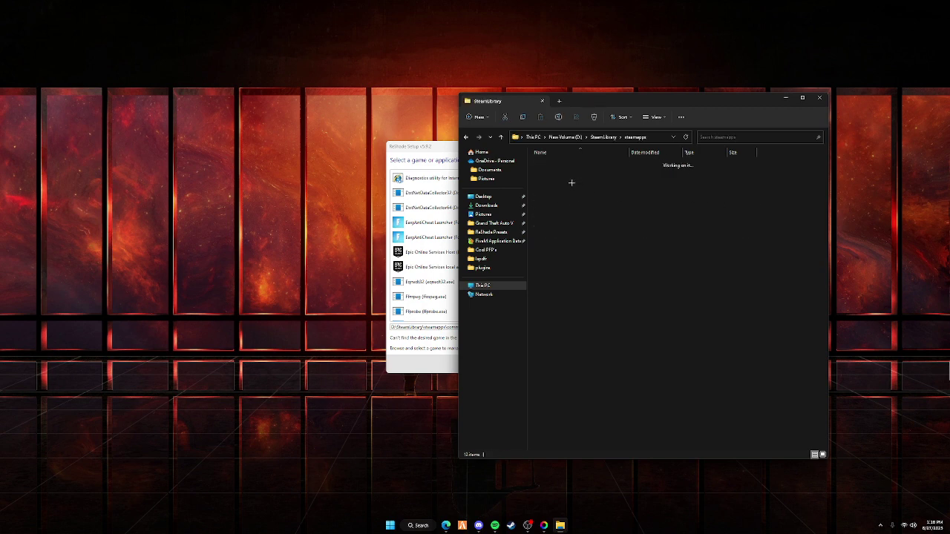
double_click(566, 163)
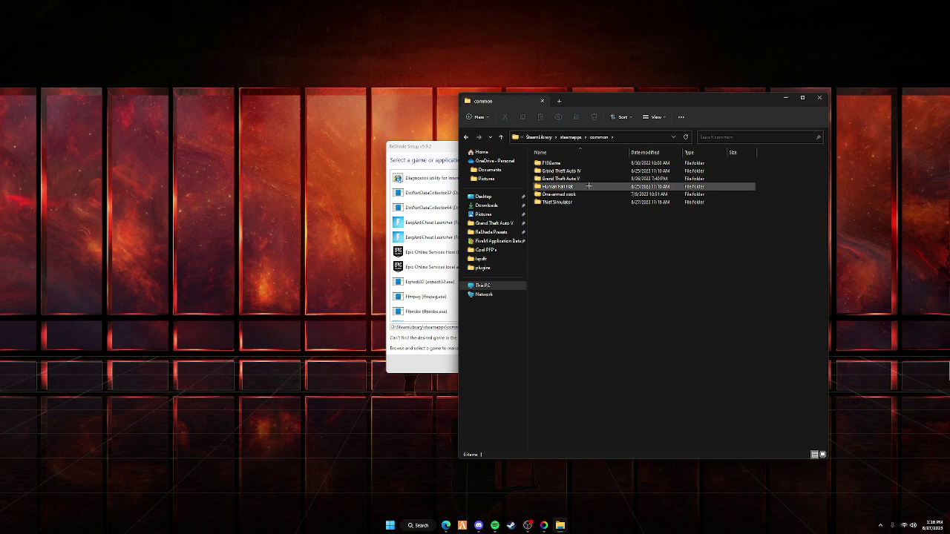
double_click(568, 179)
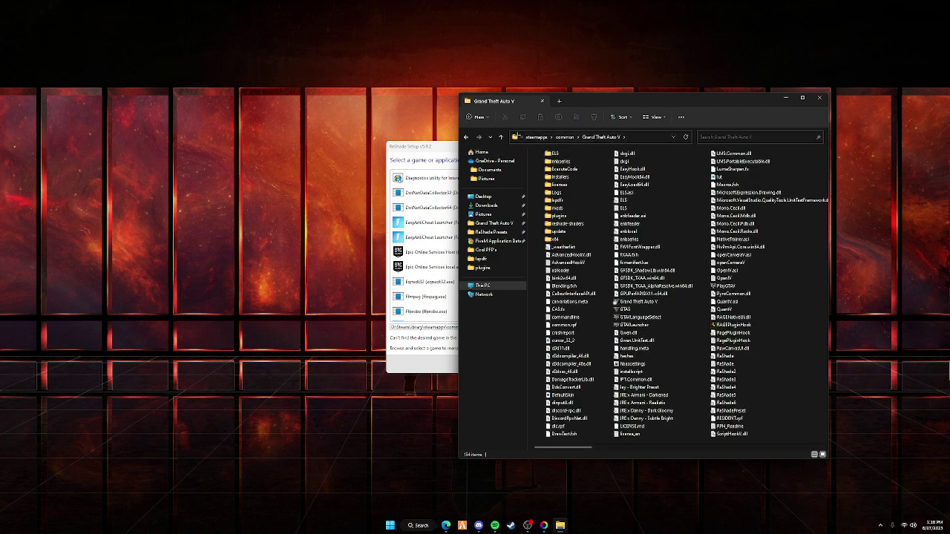
- Show the game folder's full path, compare it with the path in the ReShade setup, and close the folder window
left_click(514, 136)
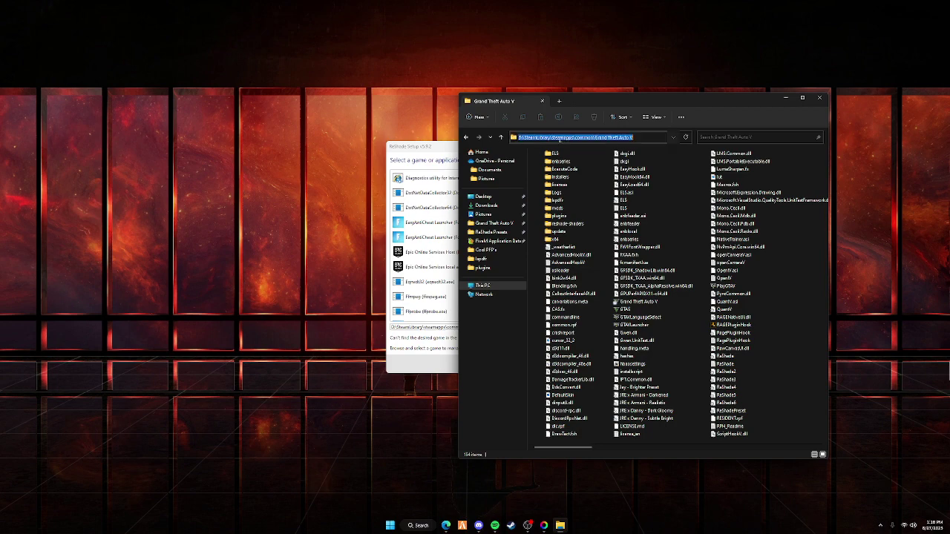
left_click_drag(593, 105, 462, 353)
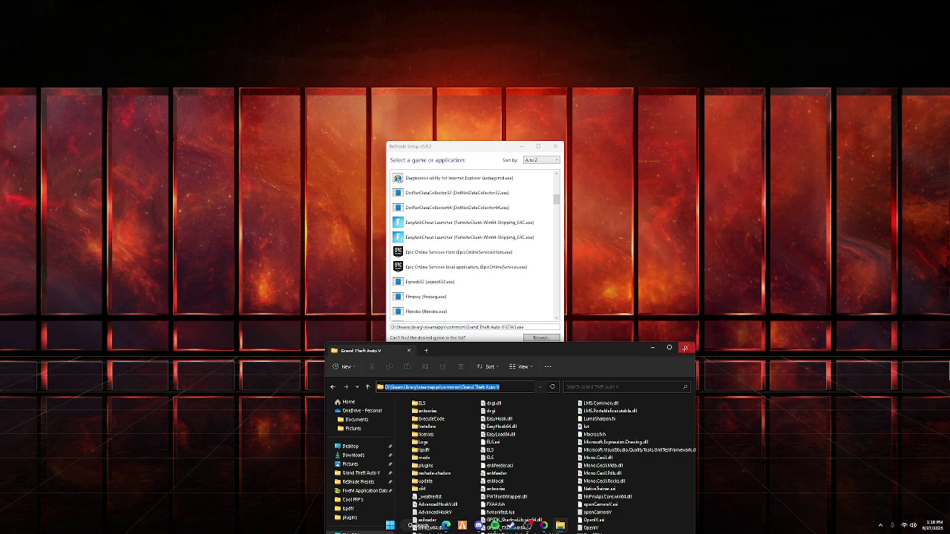
left_click(685, 348)
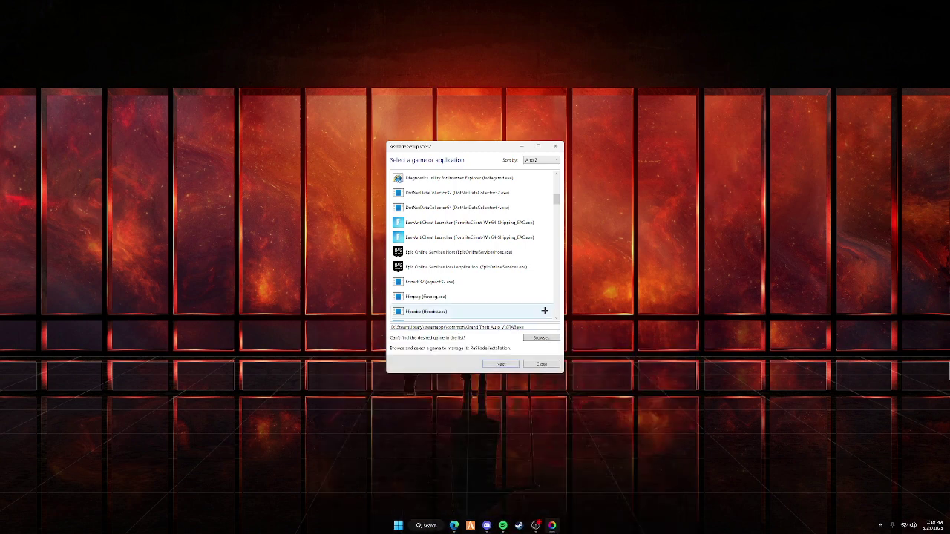
- Proceed with Grand Theft Auto V as the target and accept DirectX 10/11/12 as its rendering API
scroll(487, 284, "down", 3)
left_click(488, 282)
left_click(501, 364)
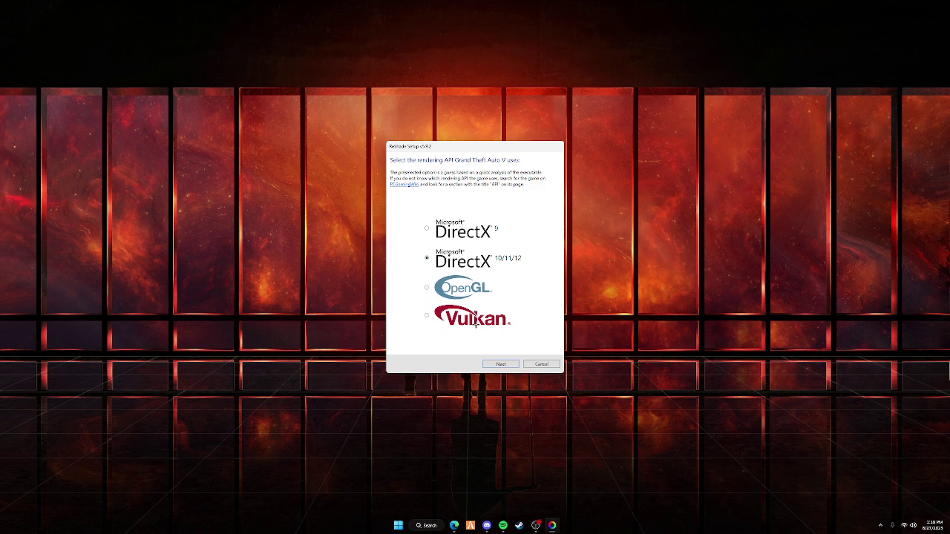
left_click(502, 365)
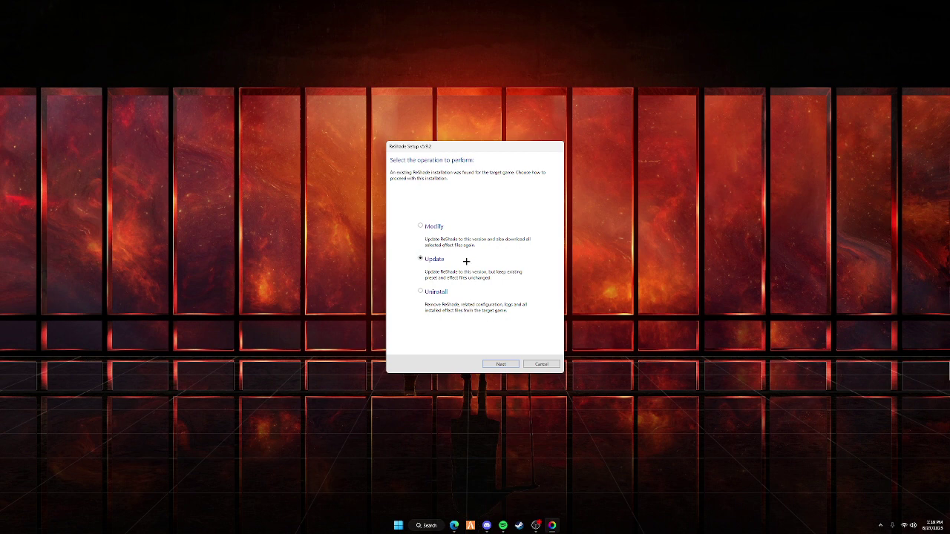
- Choose to modify the existing ReShade installation and skip the preset selection
left_click(424, 224)
left_click(503, 364)
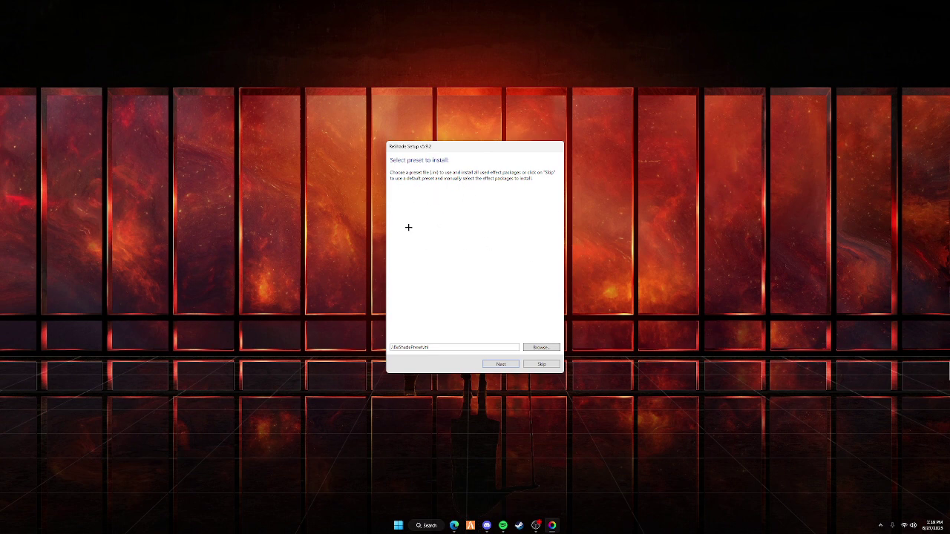
left_click(552, 365)
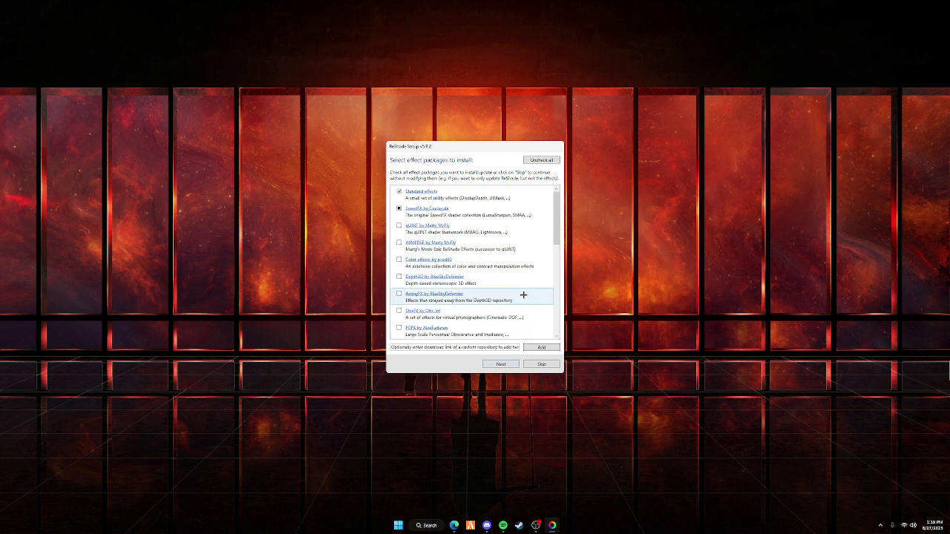
- Check all effect packages in the list, install them and finish the ReShade setup
scroll(482, 227, "down", 8)
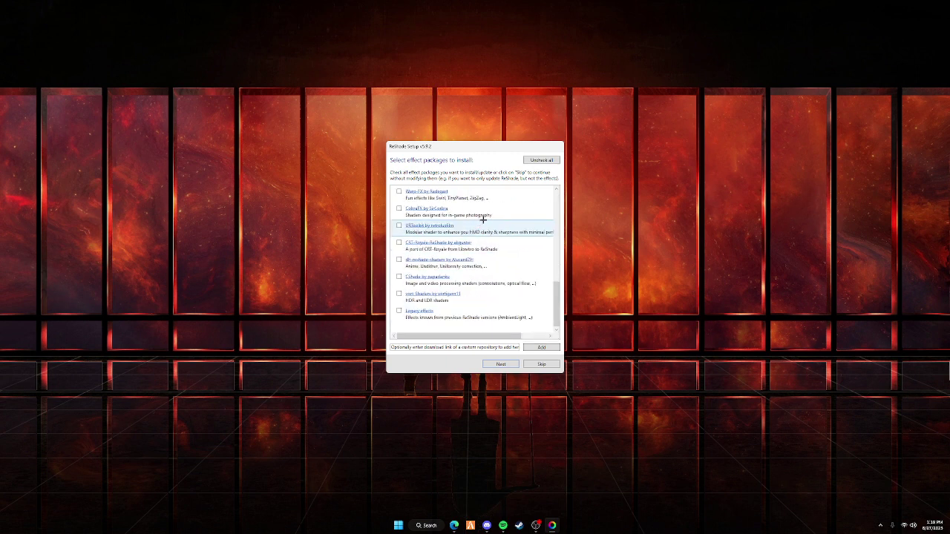
scroll(482, 220, "up", 8)
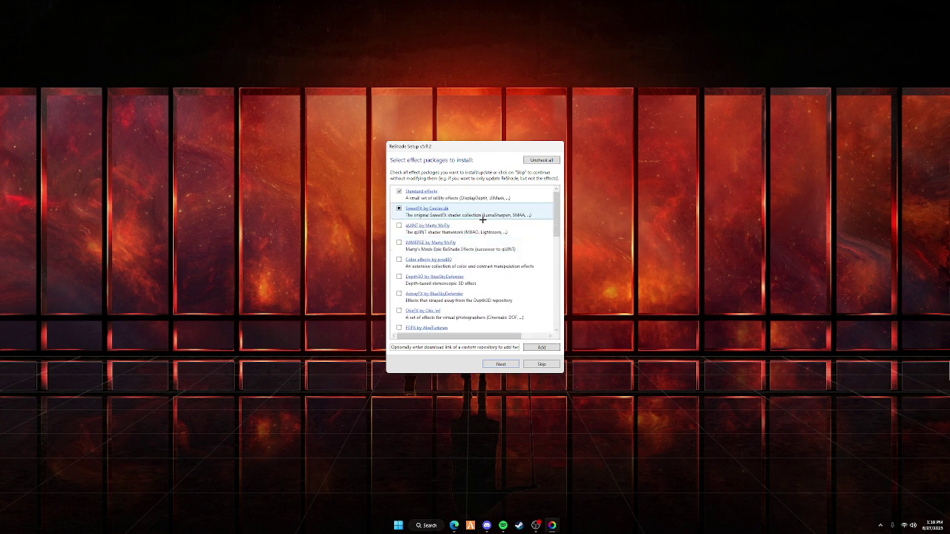
left_click(540, 159)
left_click(540, 160)
scroll(441, 252, "down", 3)
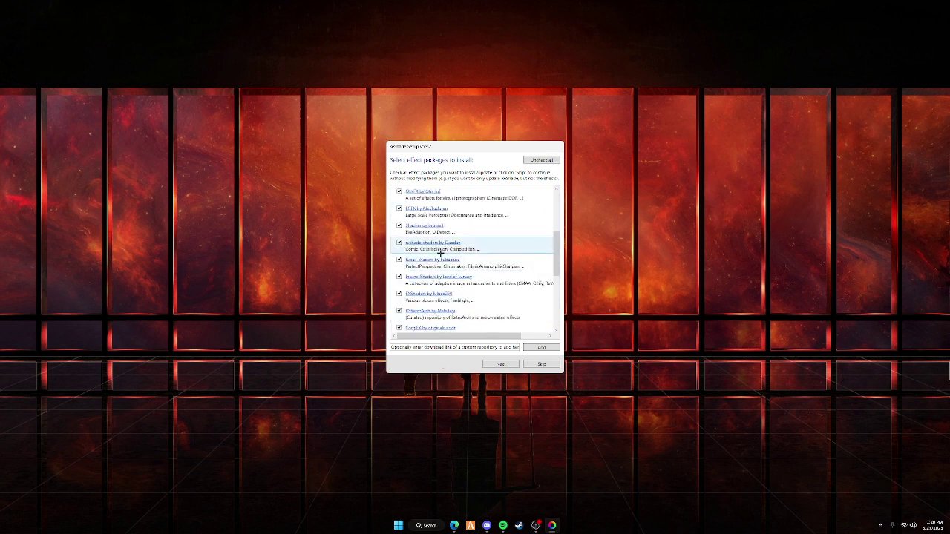
left_click(496, 364)
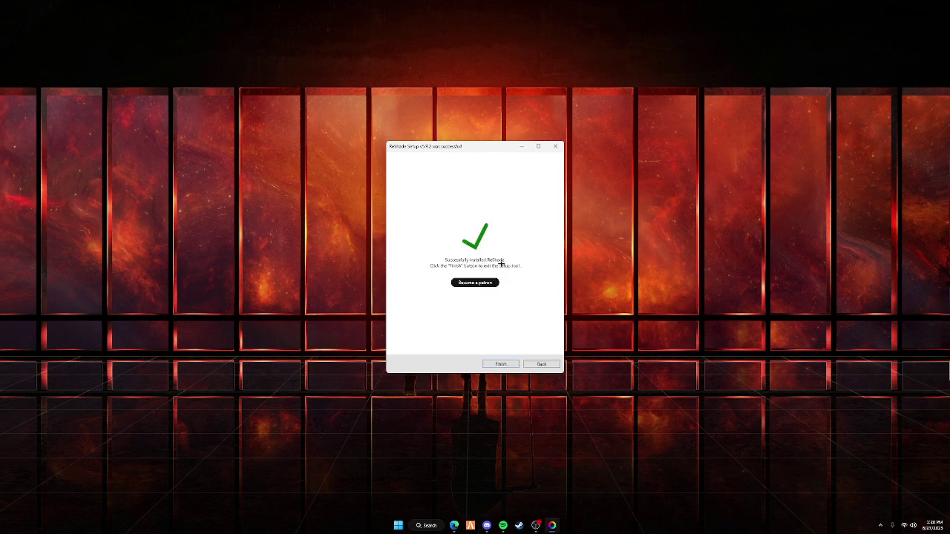
left_click(502, 364)
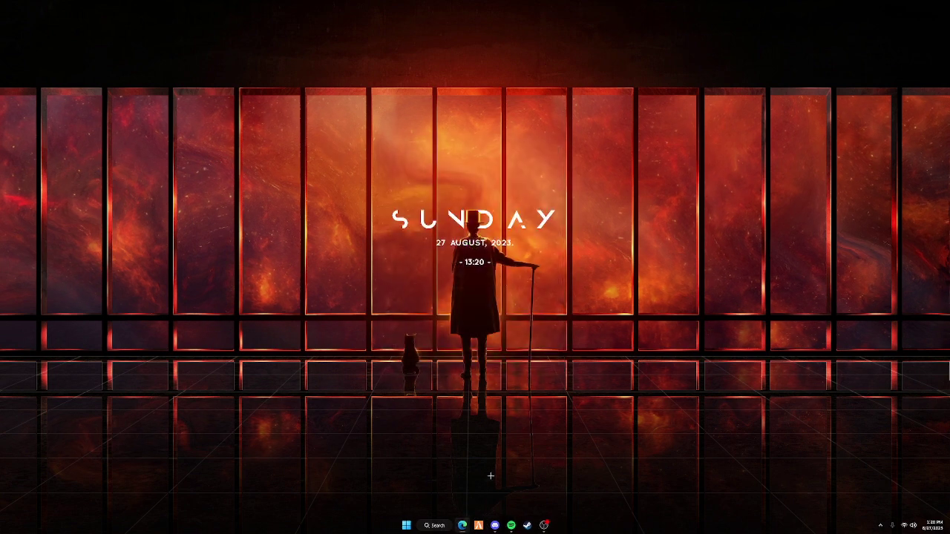
- Open File Explorer and go to the Grand Theft Auto V folder under SteamLibrary > steamapps > common on the D: drive
left_click(434, 522)
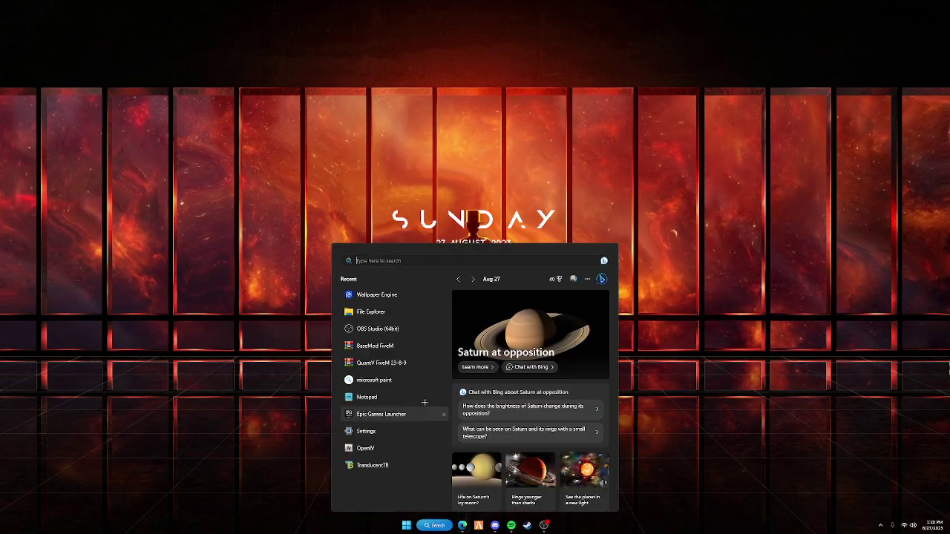
left_click(371, 312)
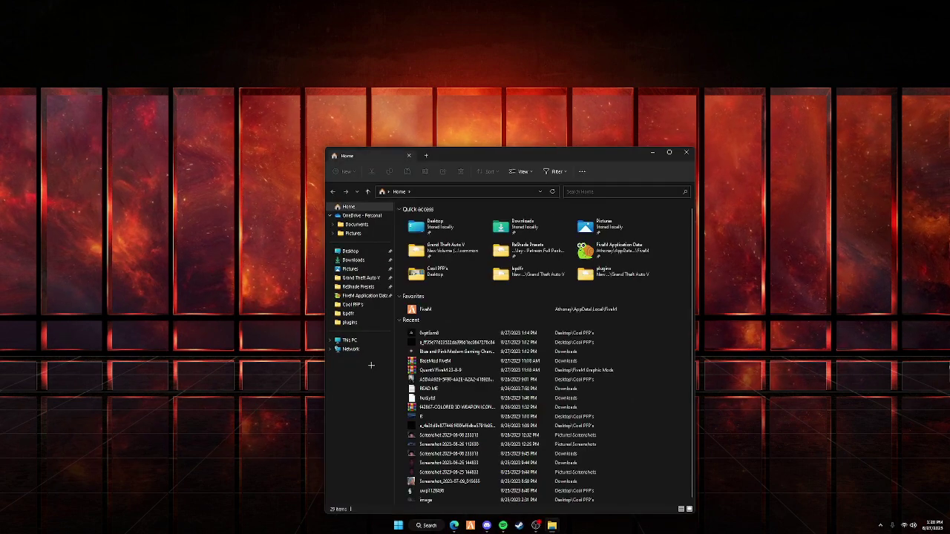
left_click(347, 340)
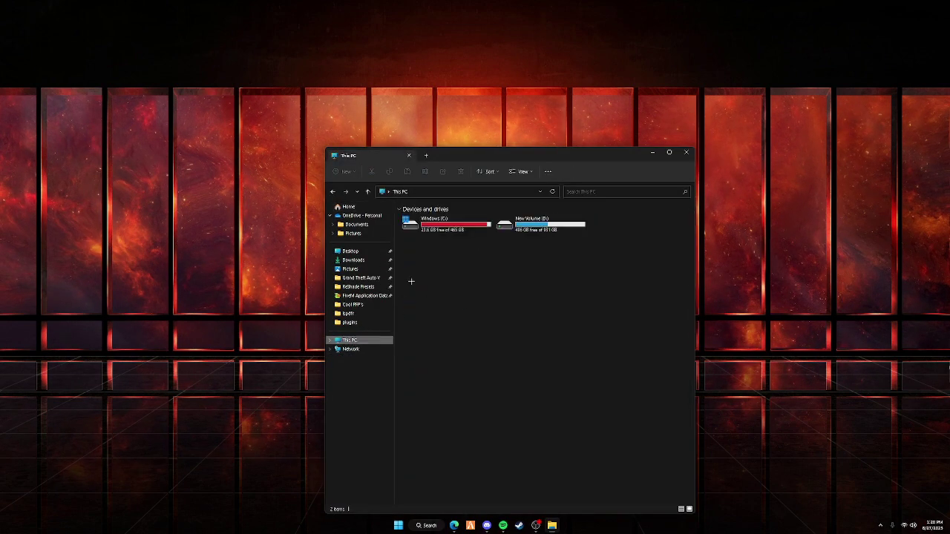
double_click(563, 222)
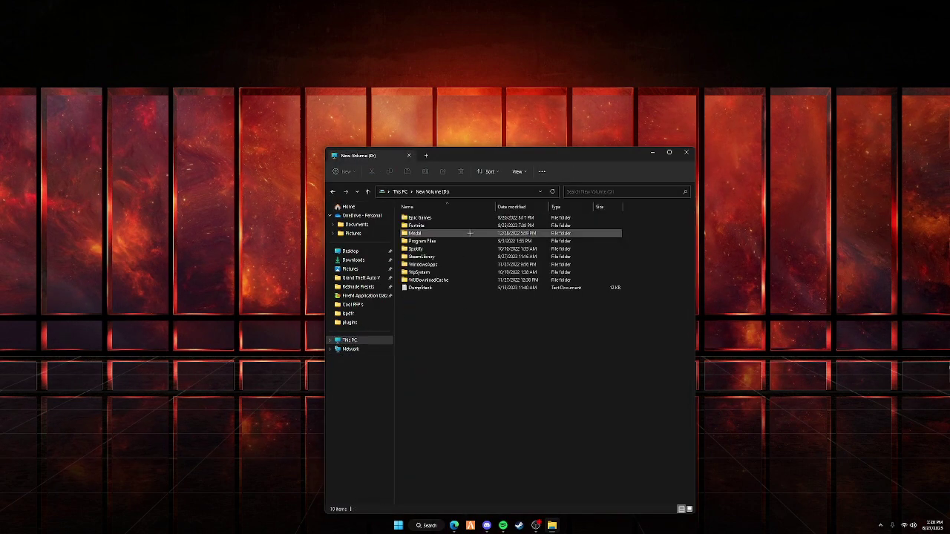
double_click(443, 254)
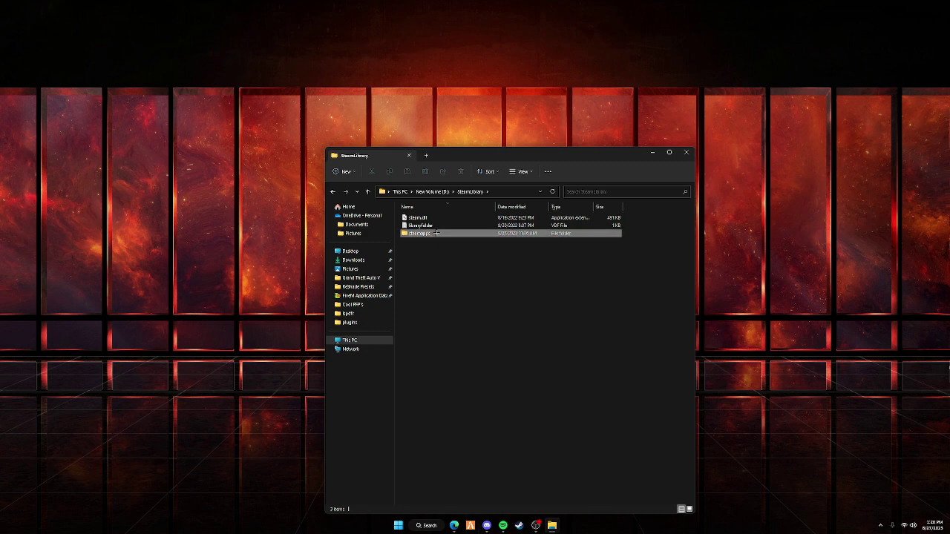
double_click(436, 233)
double_click(434, 218)
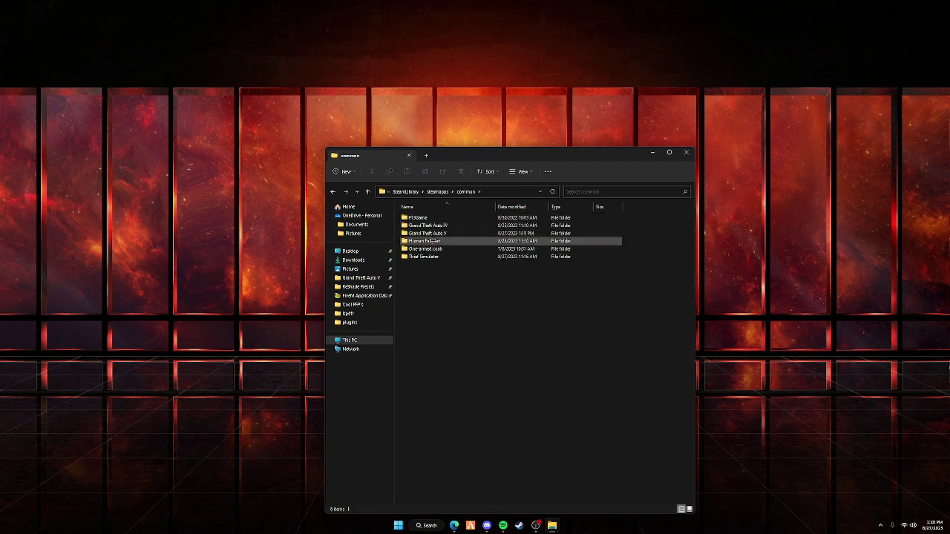
double_click(438, 234)
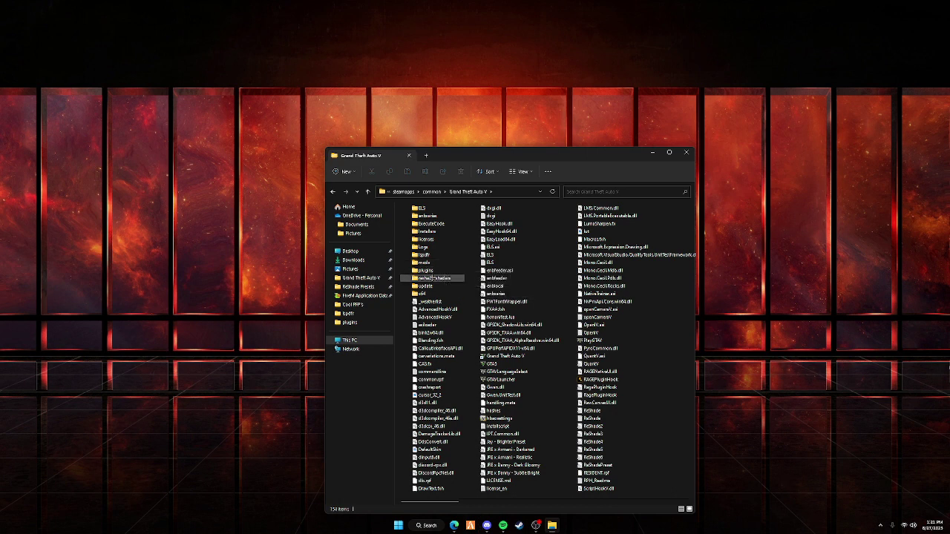
- Select the reshade-shaders folder, dxgi.dll, both ReShade files and ReShadePreset in the game folder and copy them
left_click(444, 277)
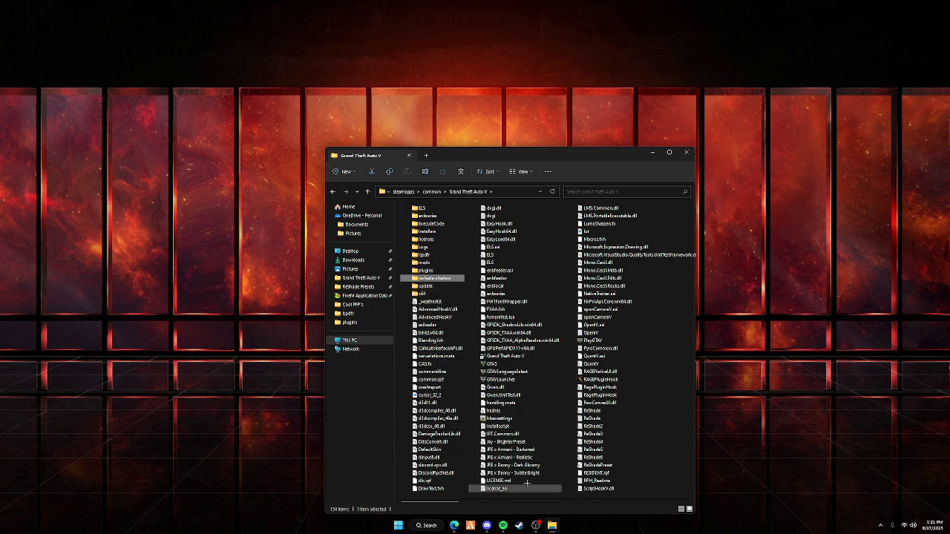
left_click(494, 208, "ctrl")
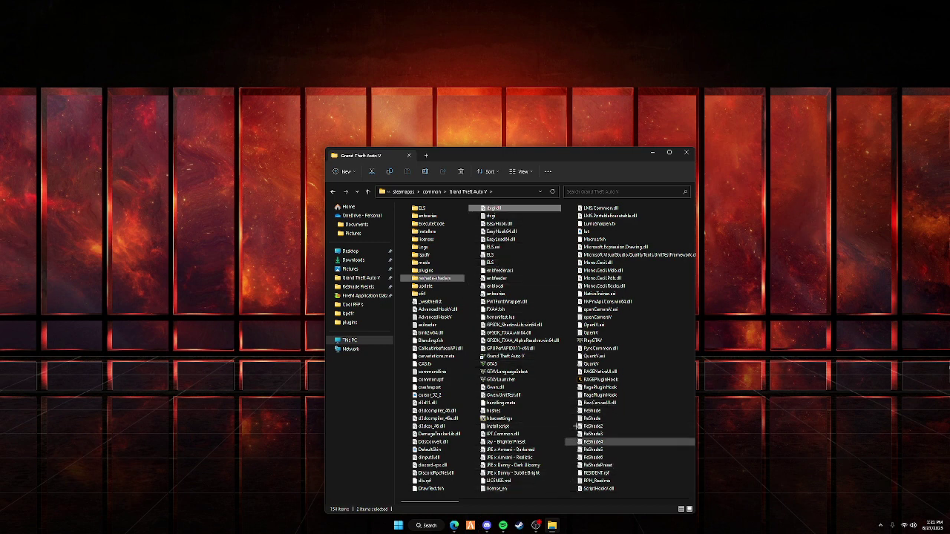
left_click(606, 410)
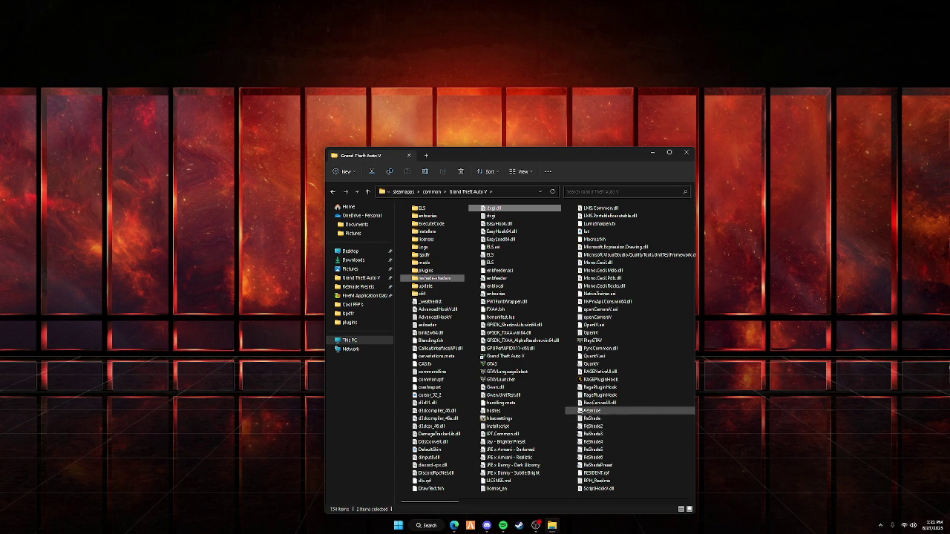
left_click(580, 410, "ctrl")
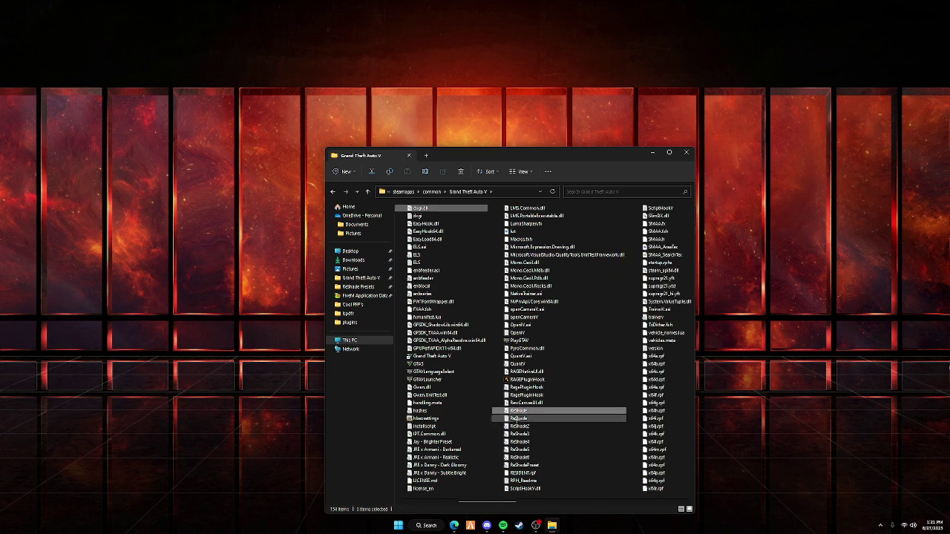
left_click(518, 418, "ctrl")
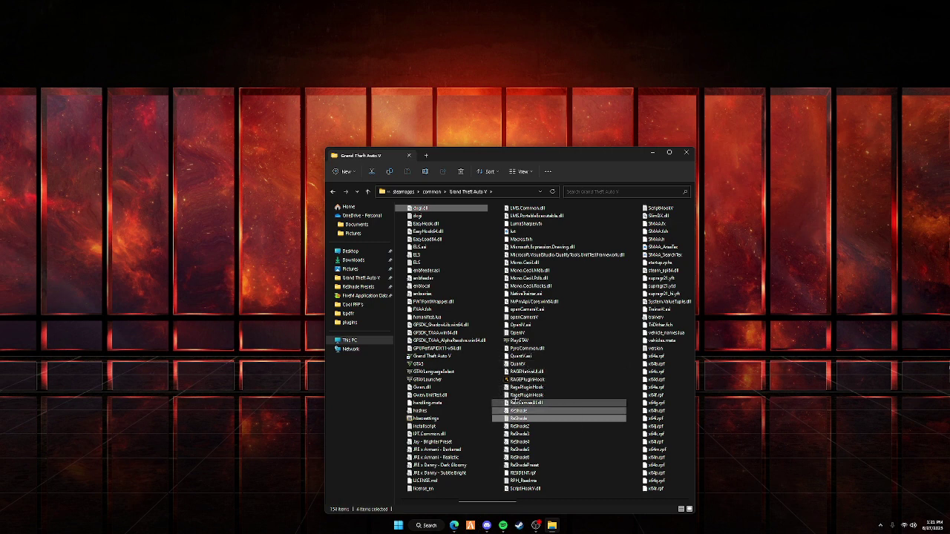
left_click(544, 465, "ctrl")
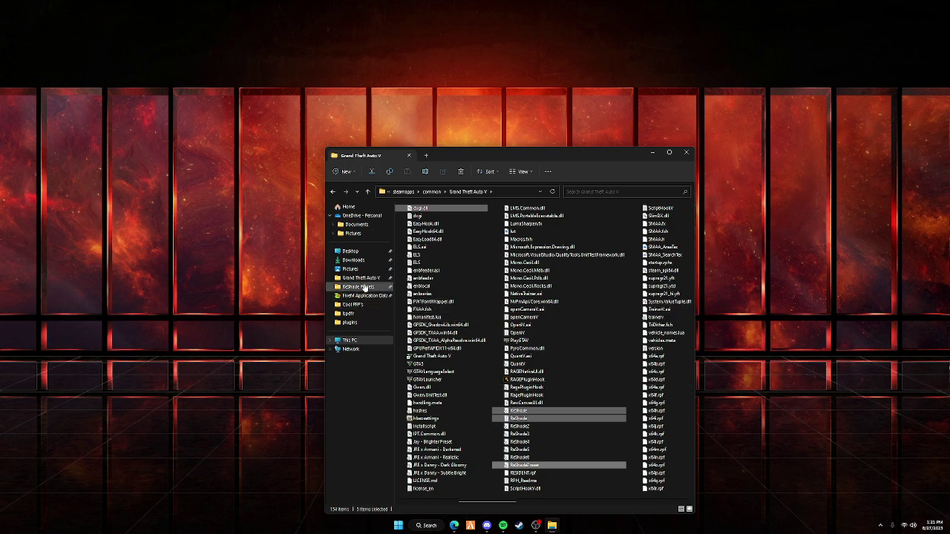
- Open the file location of the FiveM desktop shortcut and go to the plugins folder inside FiveM Application Data
left_click(360, 296)
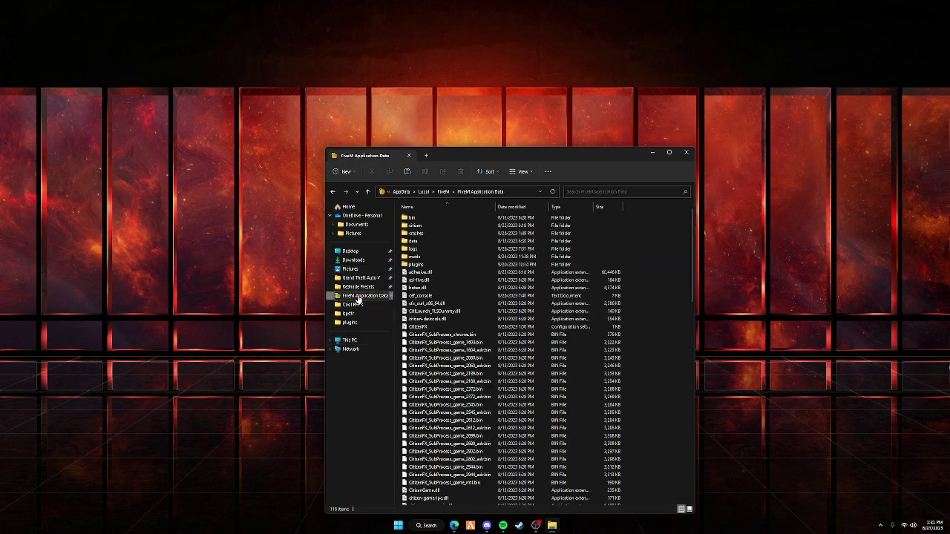
left_click(354, 253)
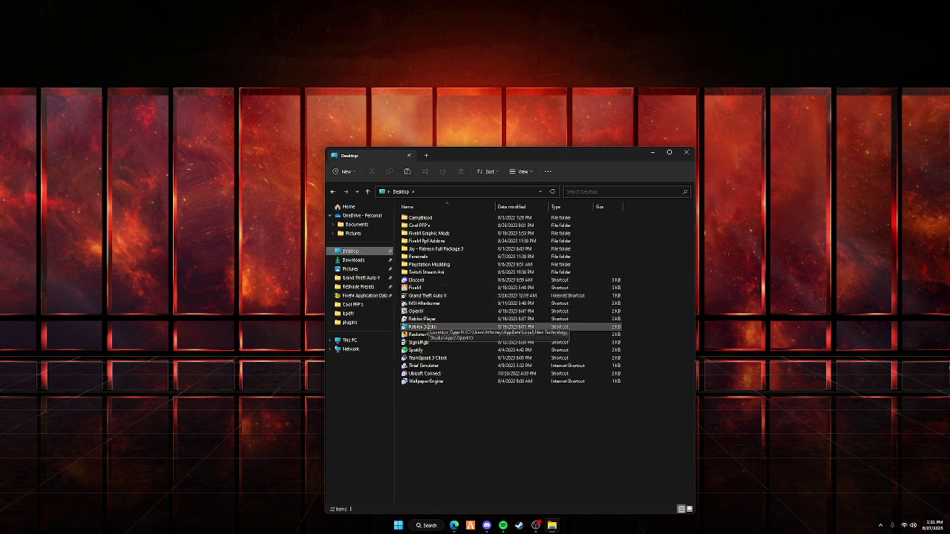
left_click(415, 288)
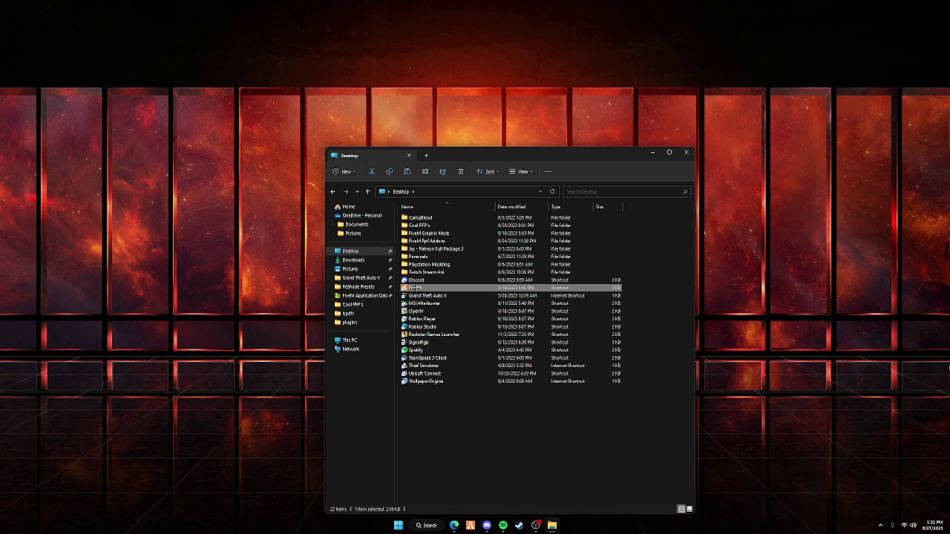
right_click(415, 288)
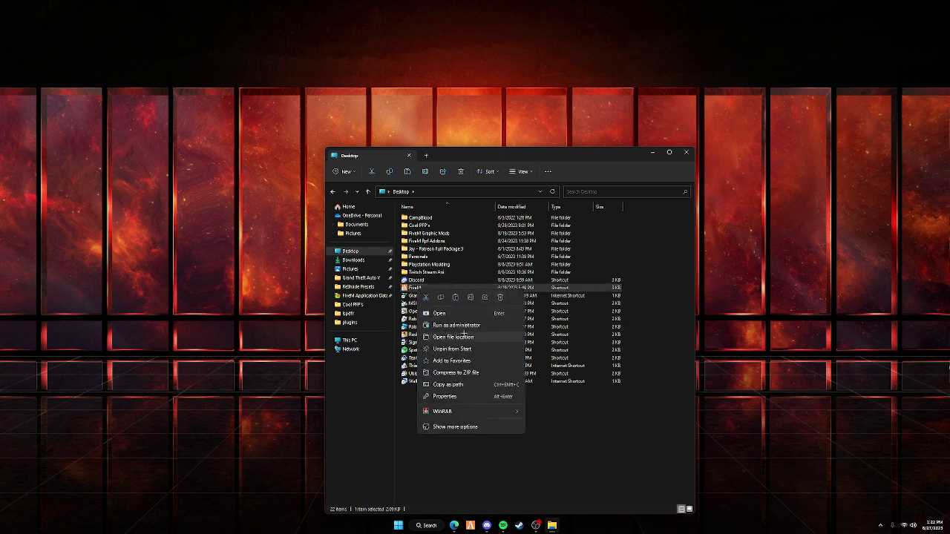
left_click(440, 337)
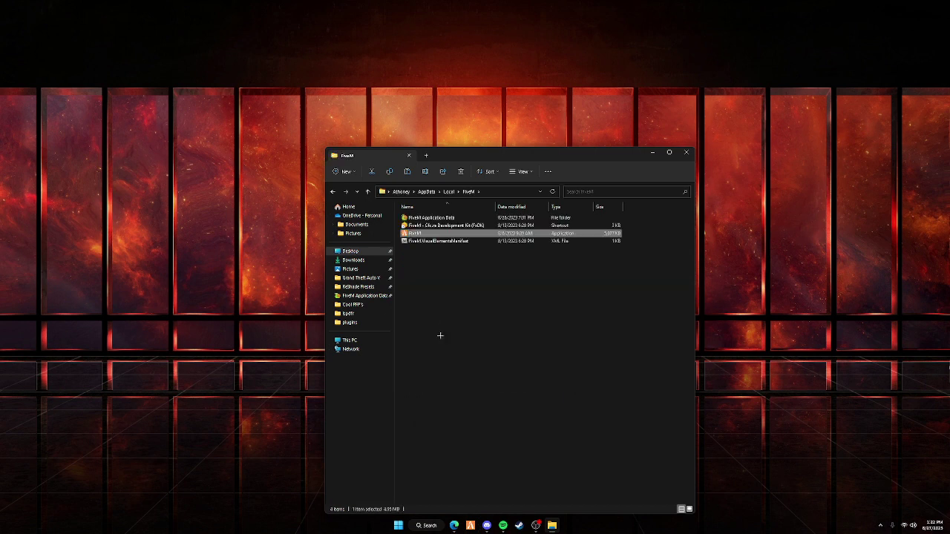
double_click(429, 218)
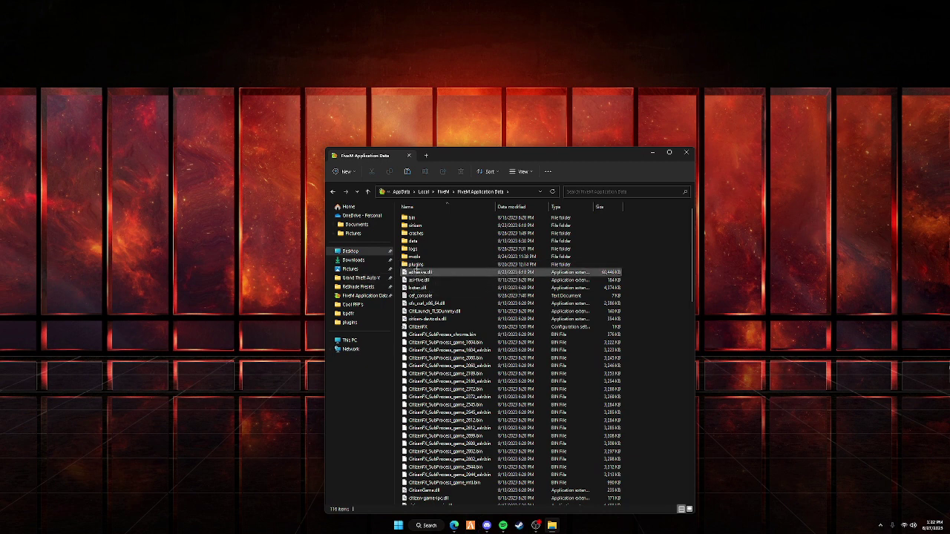
double_click(415, 265)
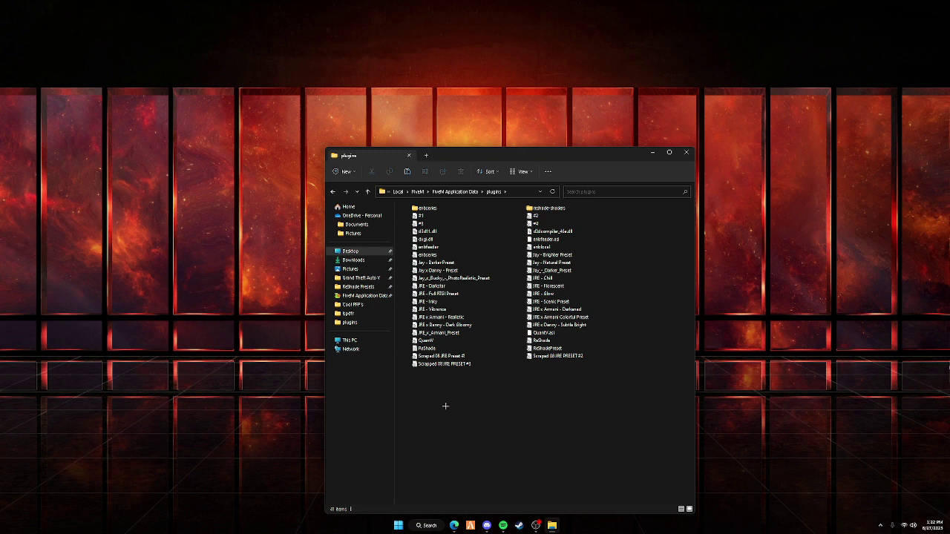
- Paste the copied ReShade files into the plugins folder, replacing the files with the same names, and close the folder window
key("ctrl+v")
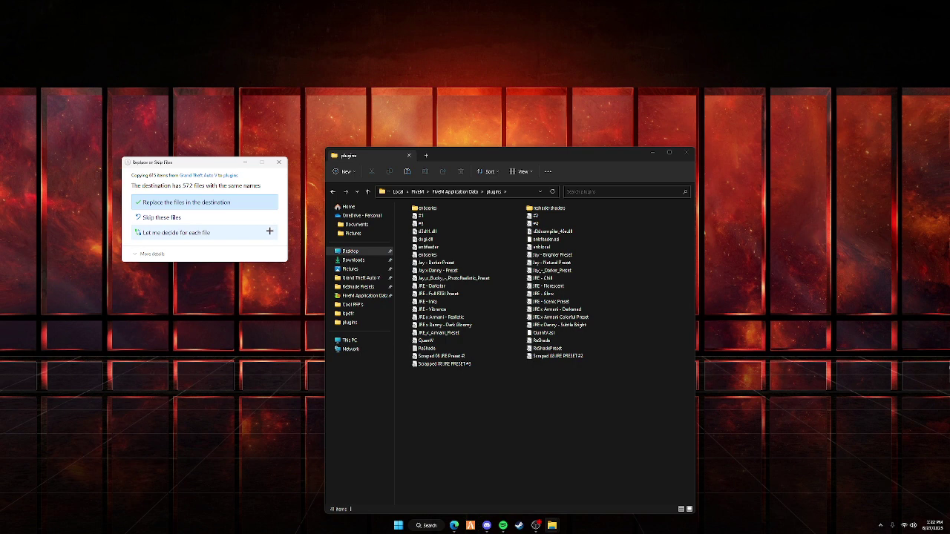
left_click(163, 203)
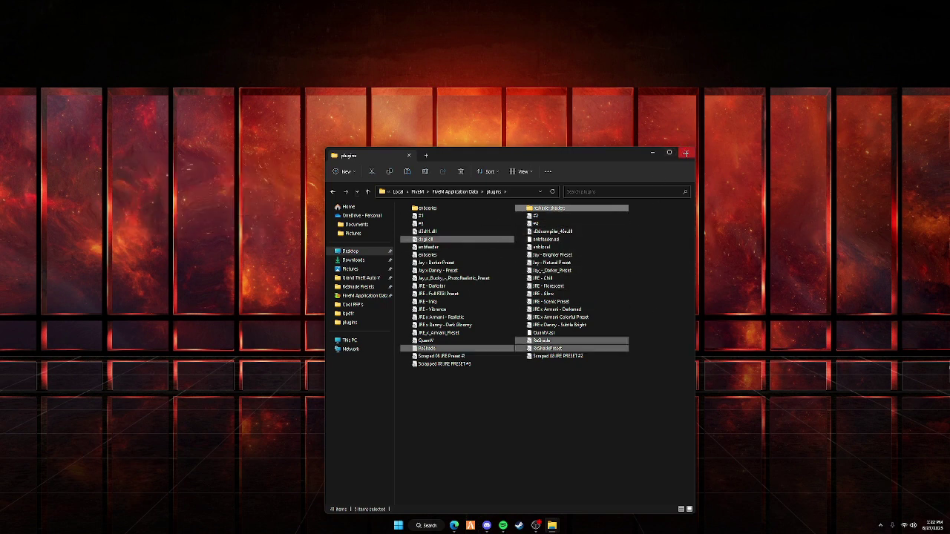
left_click(686, 153)
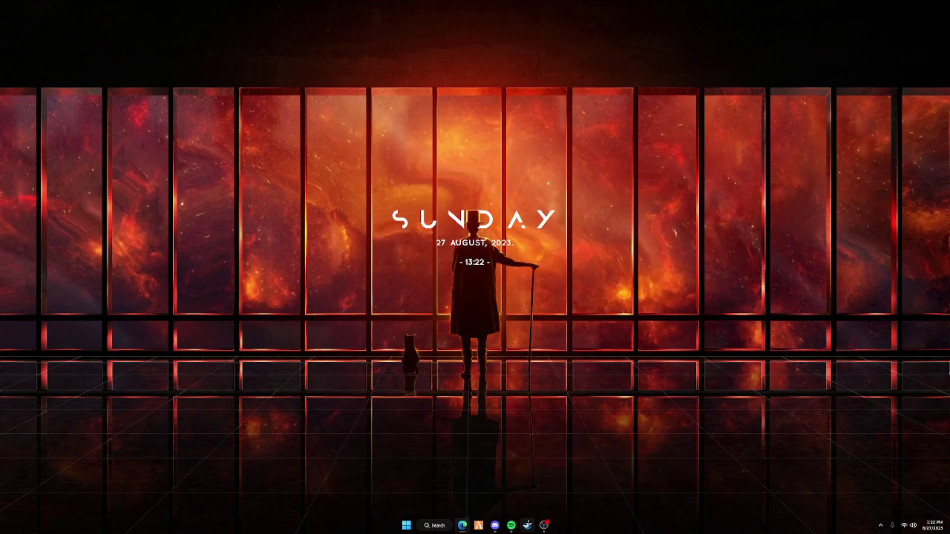
- Launch FiveM, then open its settings and close them again
left_click(478, 525)
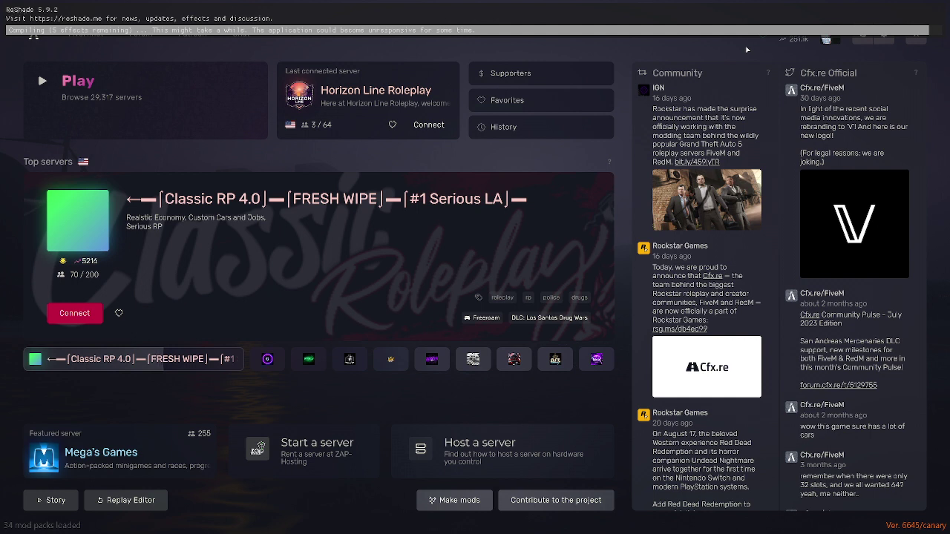
left_click(884, 40)
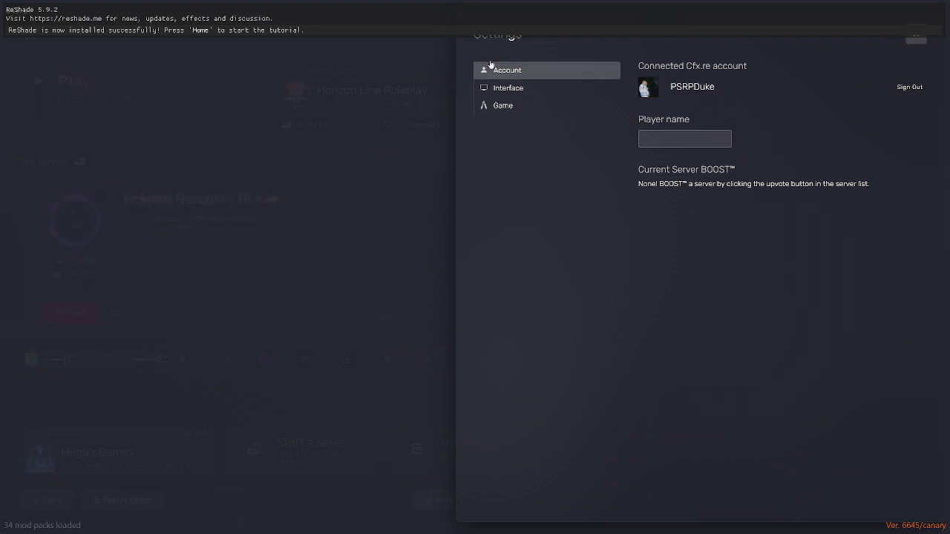
left_click(910, 41)
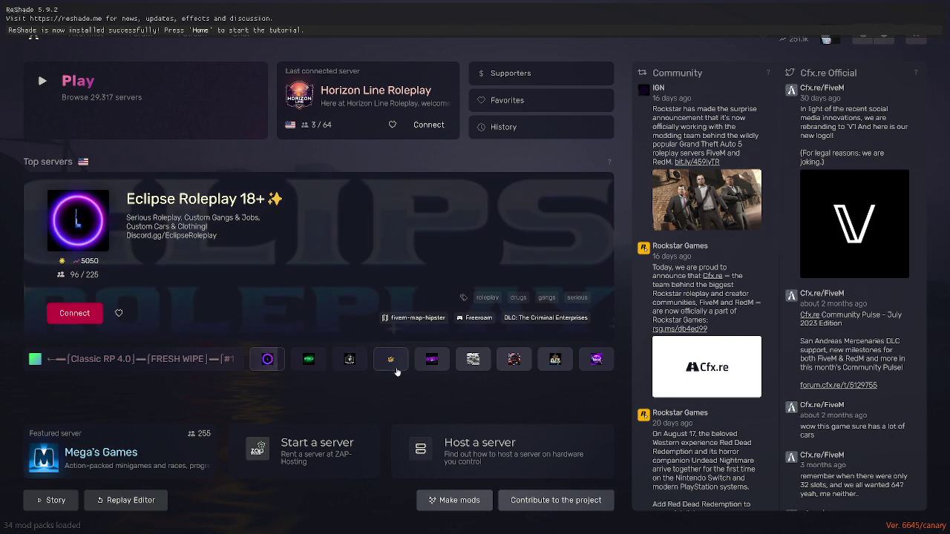
- Search Windows for "on-screen" and open the On-Screen Keyboard over FiveM
key("super")
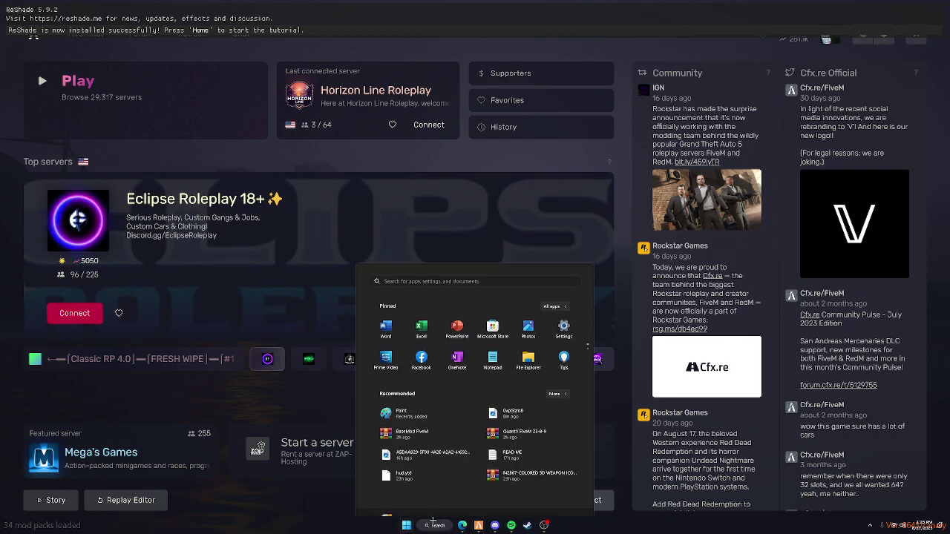
left_click(435, 524)
type("-screen")
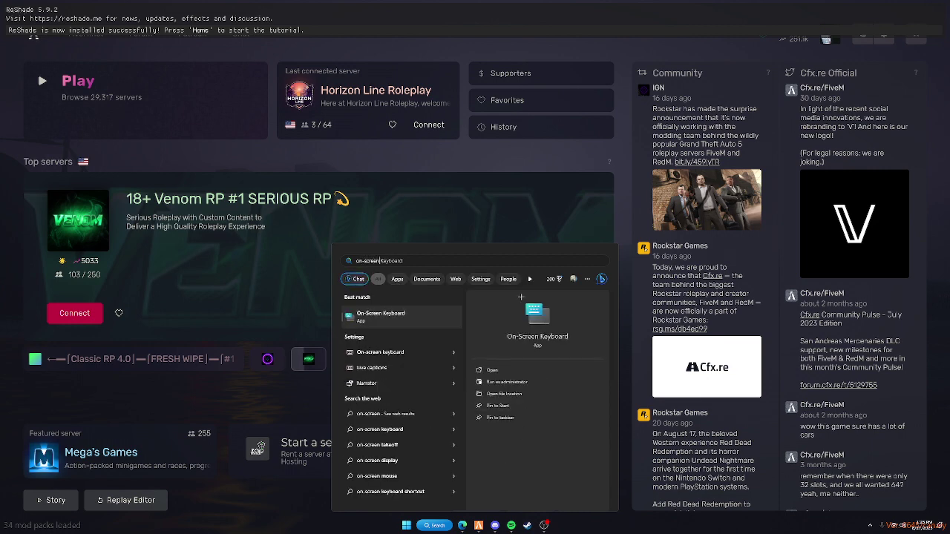
left_click(381, 317)
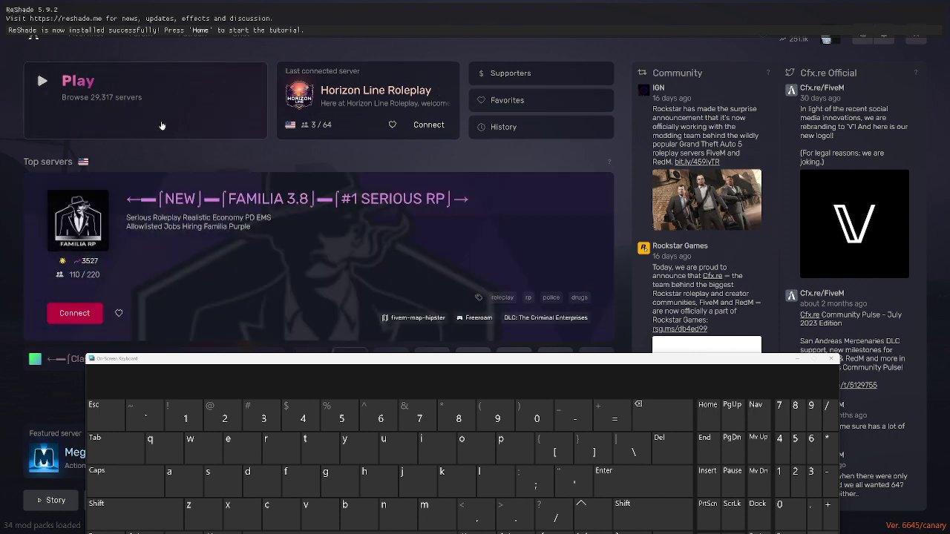
- Open the FiveM server list, bring up the ReShade overlay using the on-screen keyboard, and close the keyboard
left_click(162, 125)
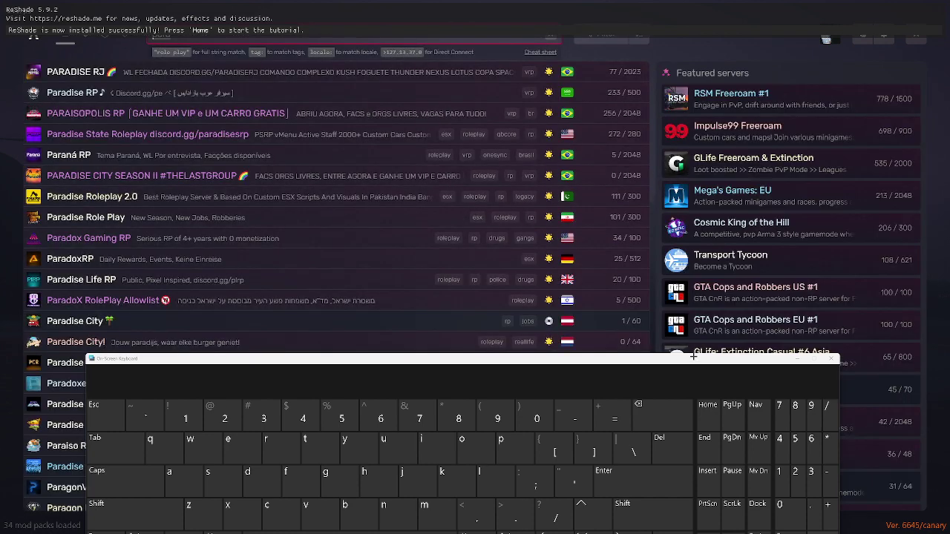
left_click_drag(688, 358, 643, 199)
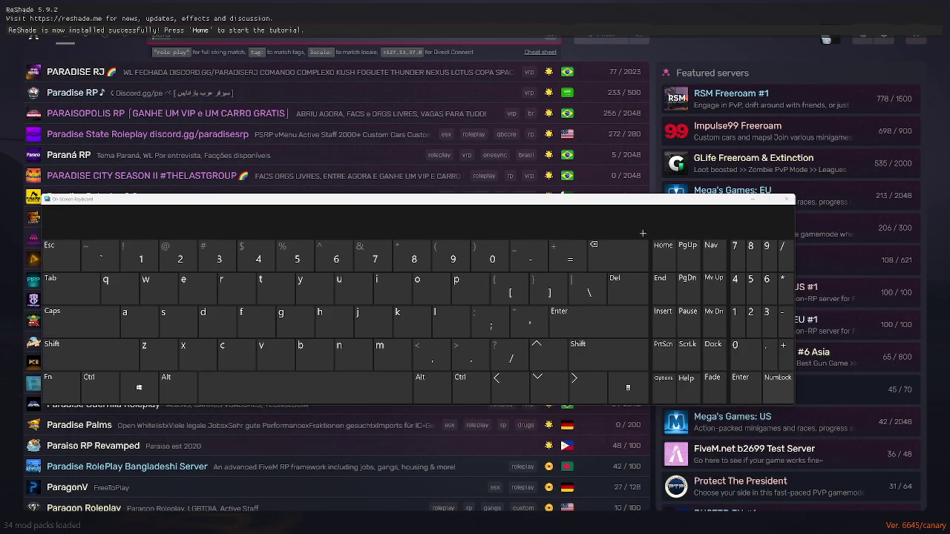
left_click(664, 249)
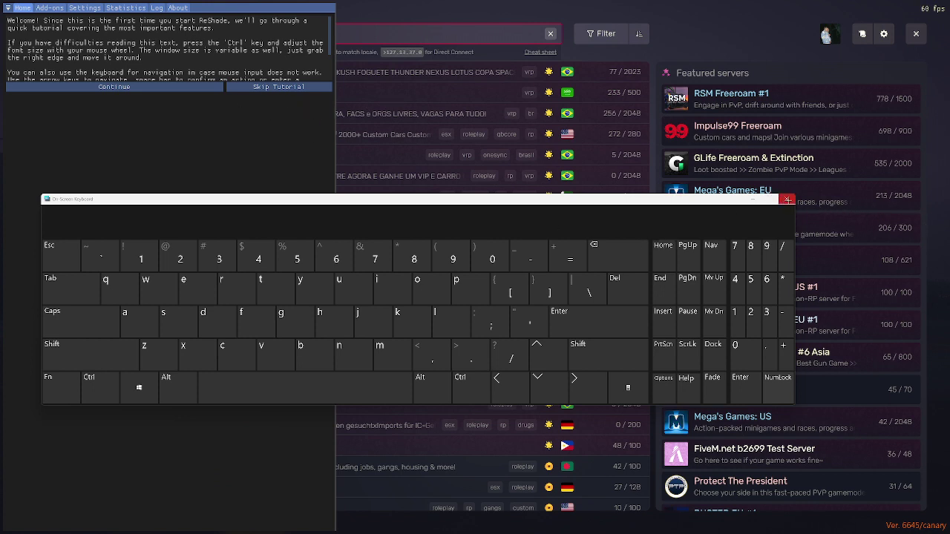
left_click(787, 200)
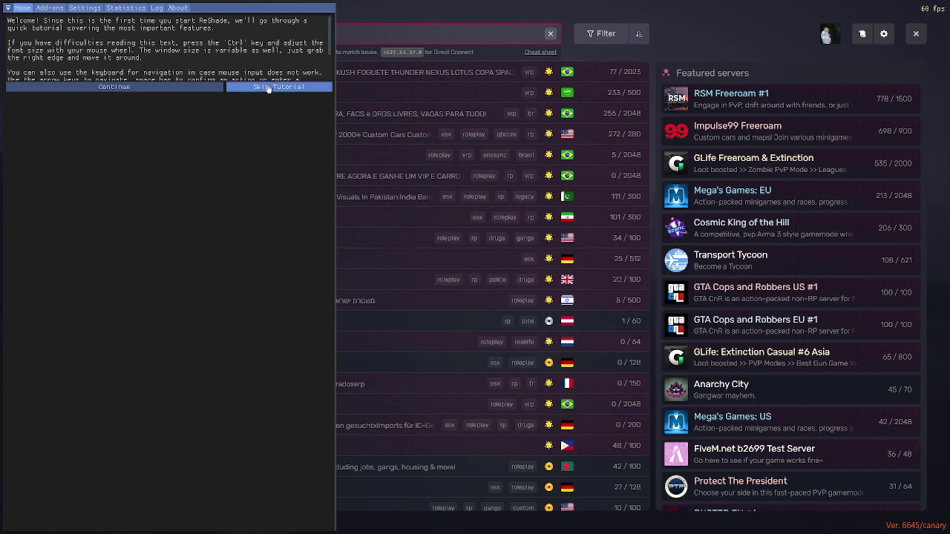
scroll(189, 69, "down", 3)
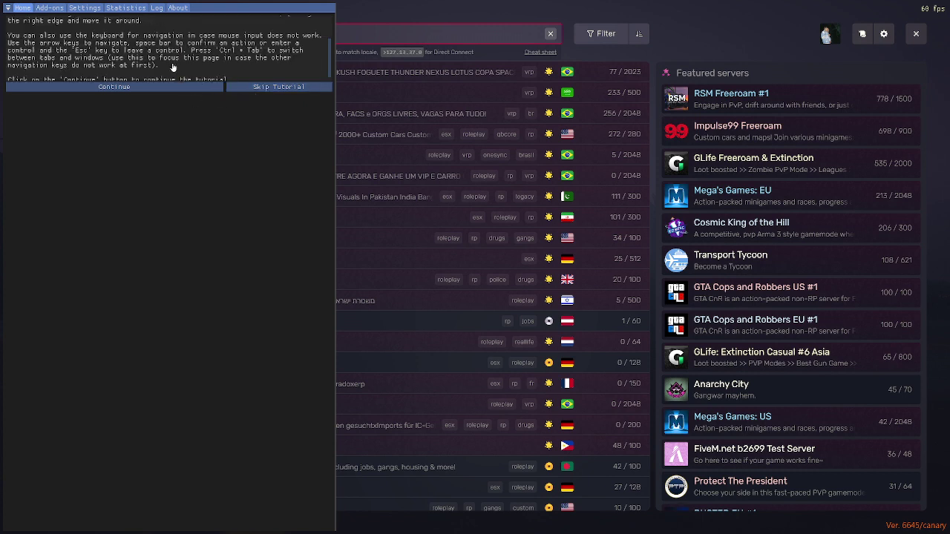
scroll(172, 67, "up", 3)
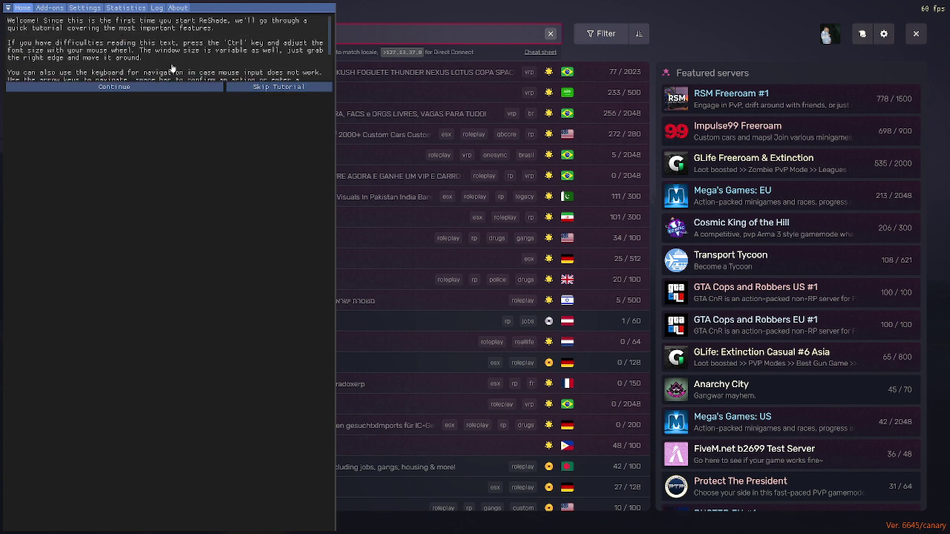
- Skip the ReShade tutorial and look through the whole list of installed effects
left_click(268, 88)
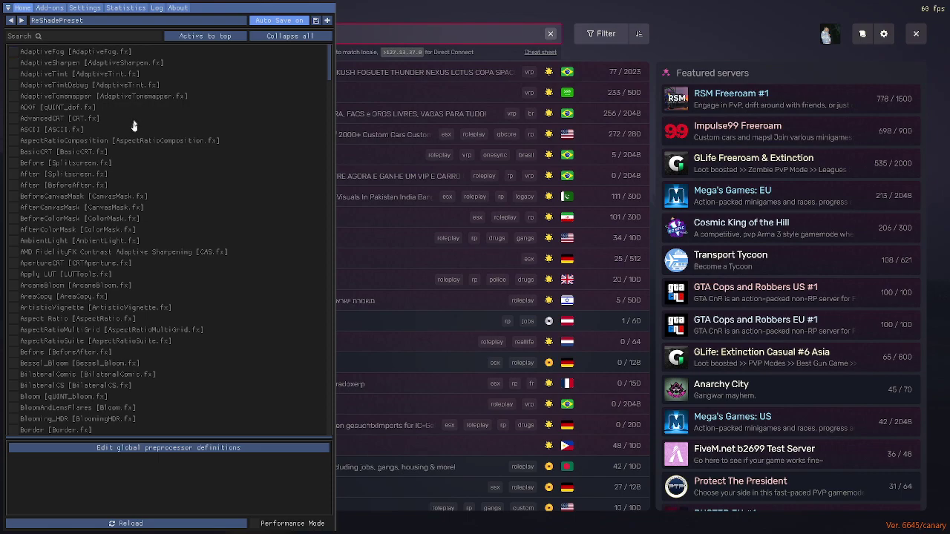
scroll(133, 126, "down", 10)
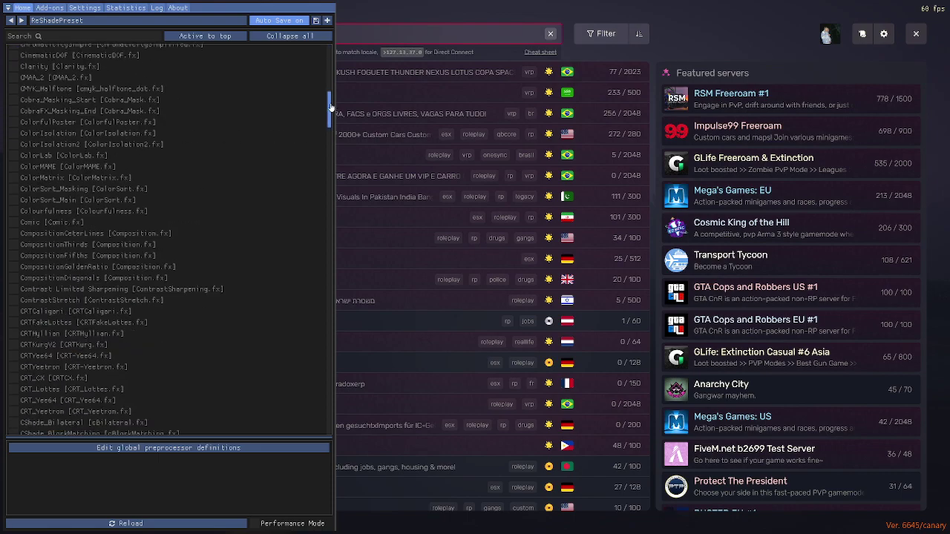
left_click_drag(331, 107, 312, 429)
scroll(279, 388, "up", 20)
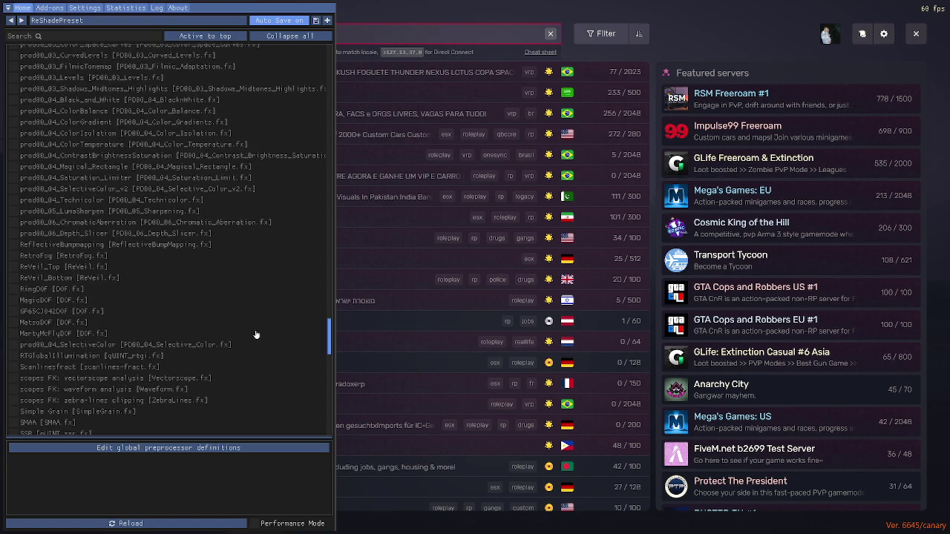
scroll(230, 245, "up", 15)
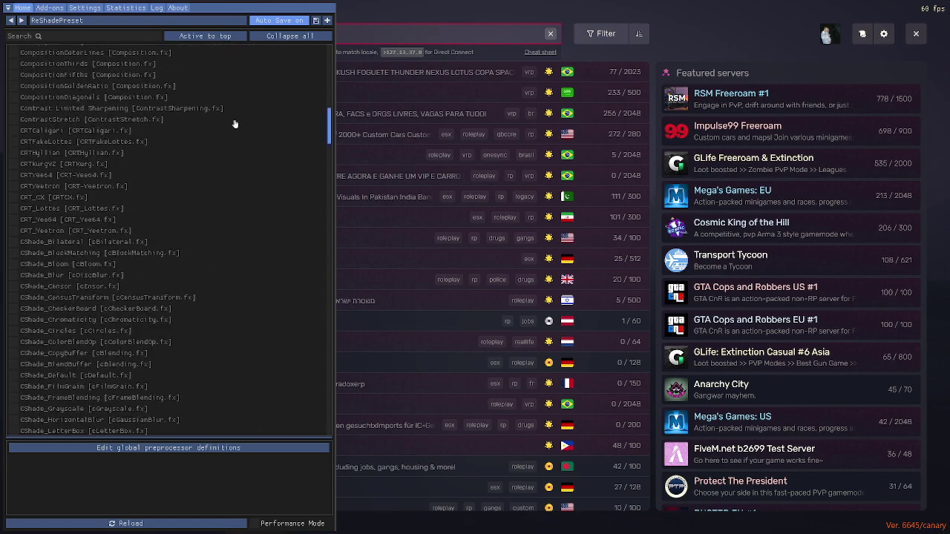
scroll(281, 84, "up", 8)
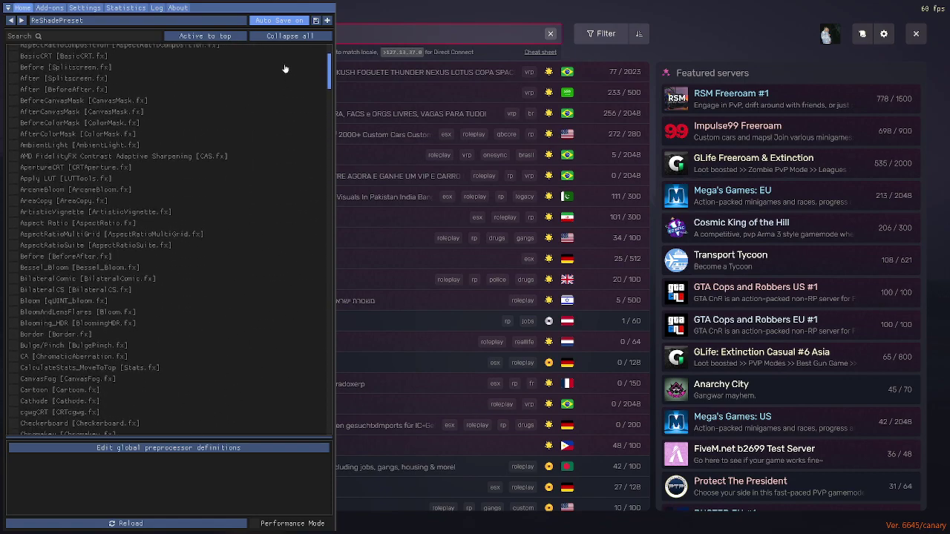
scroll(284, 55, "down", 10)
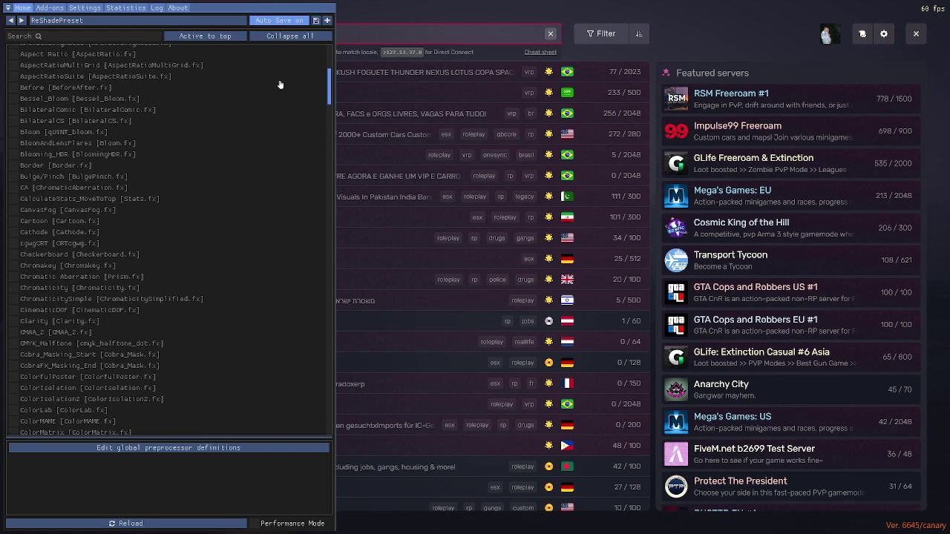
scroll(276, 110, "down", 20)
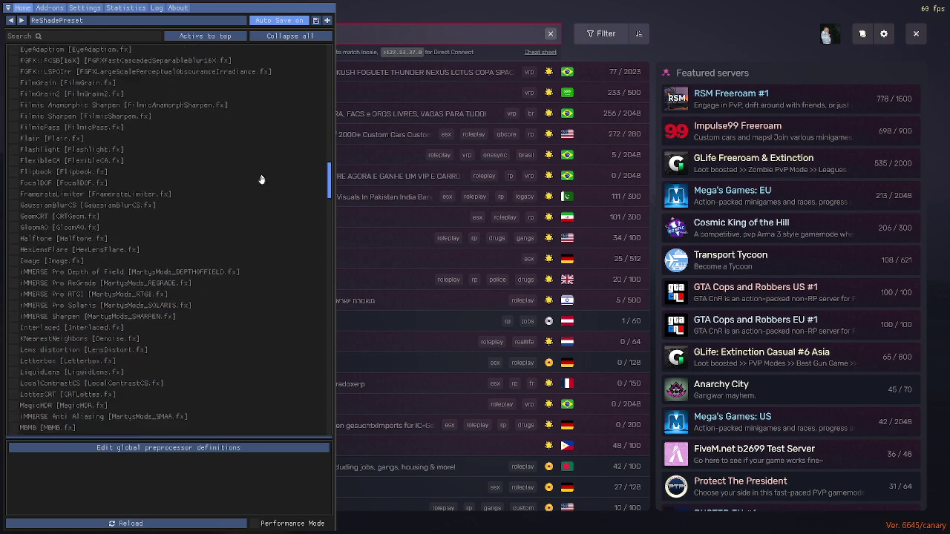
scroll(256, 193, "down", 15)
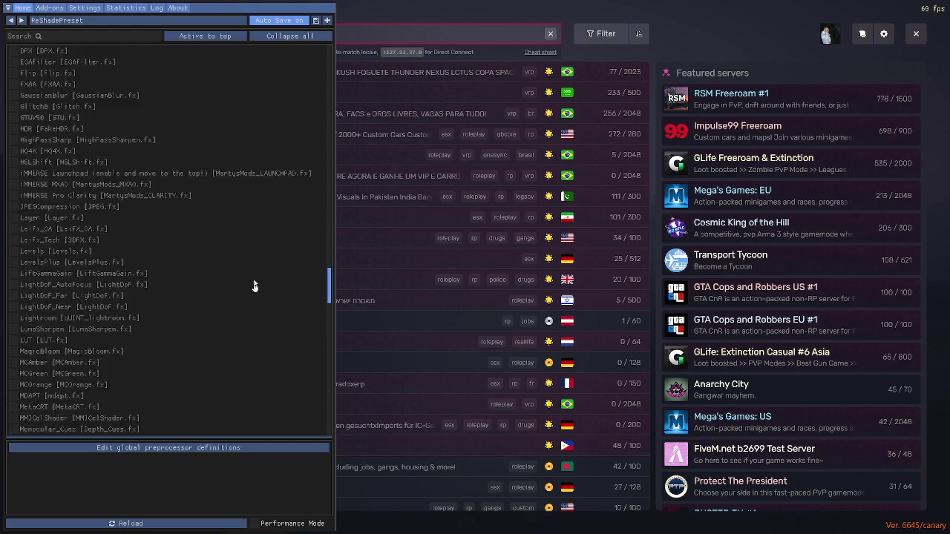
scroll(247, 400, "down", 1)
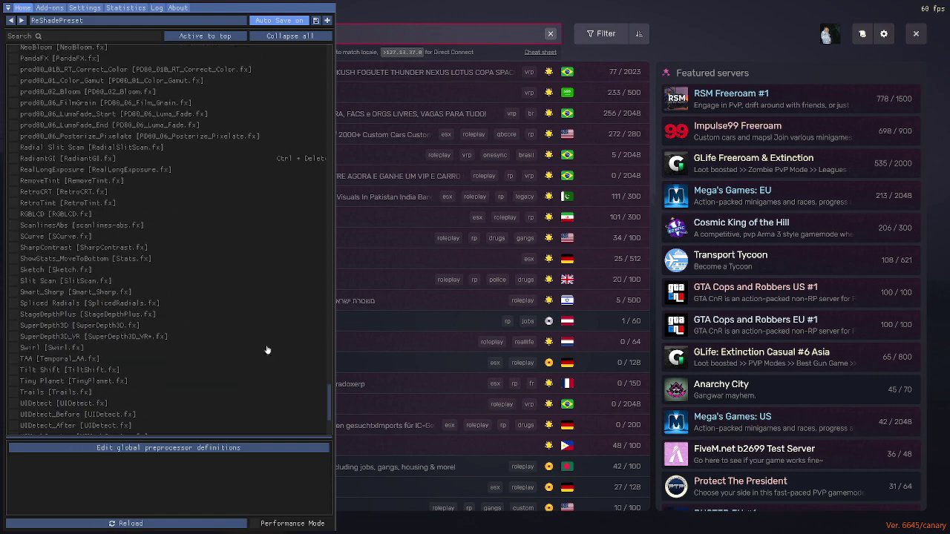
scroll(265, 350, "down", 7)
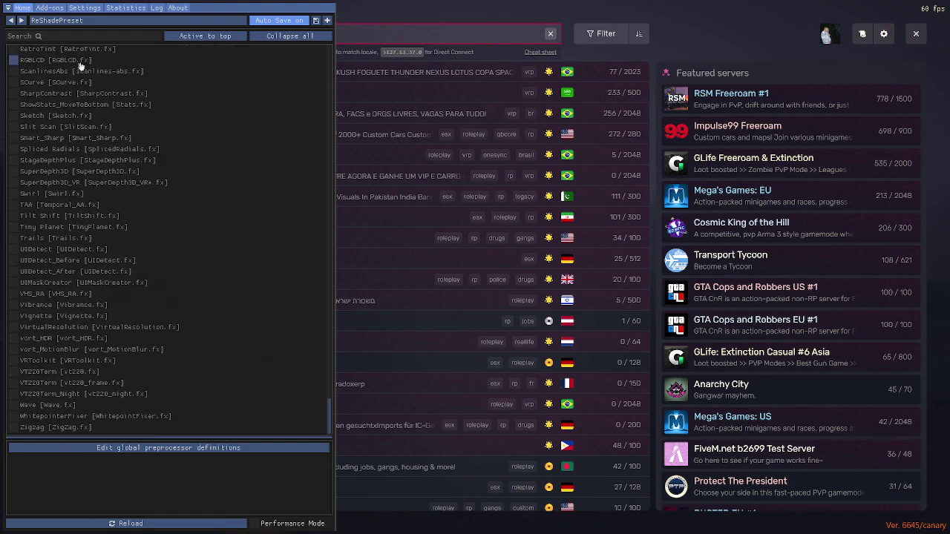
- Browse the preset files in ReShade's preset chooser and close it without selecting one
left_click(72, 23)
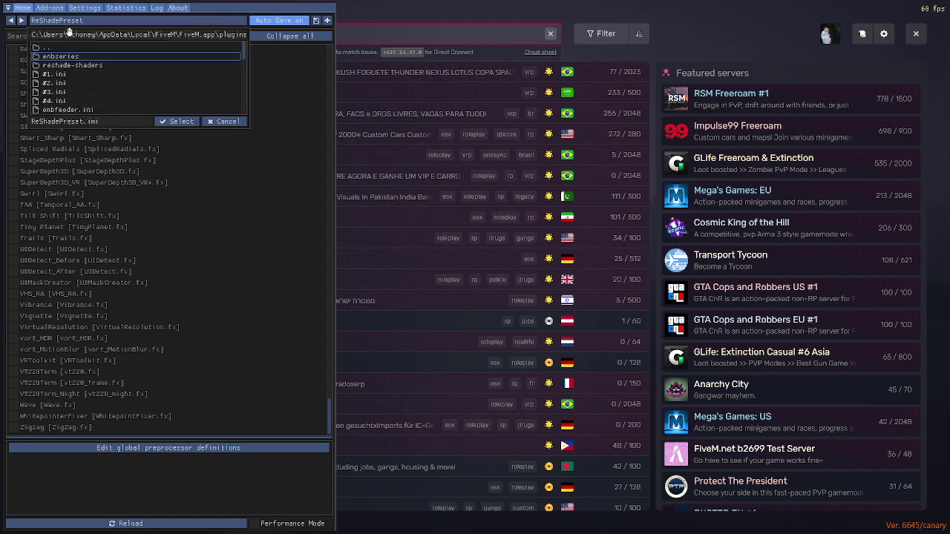
scroll(75, 31, "down", 4)
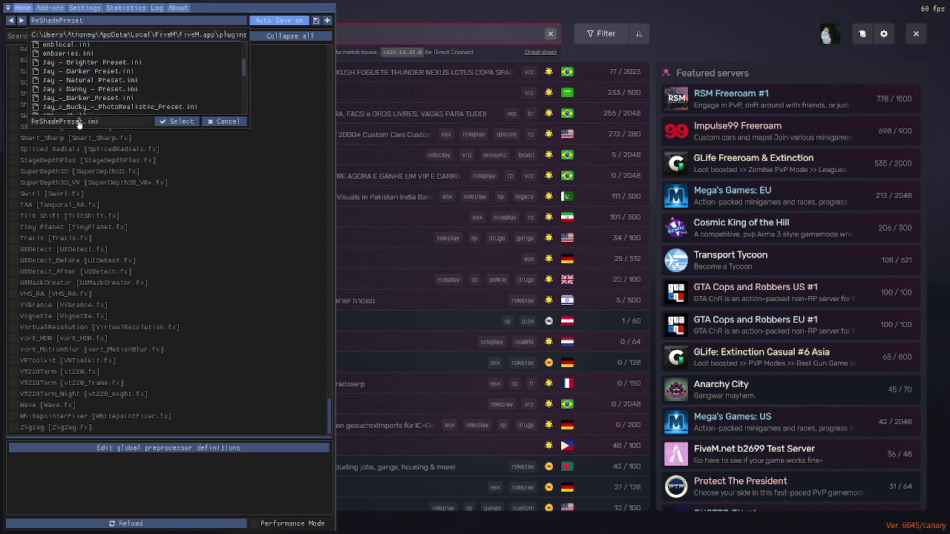
scroll(164, 65, "down", 2)
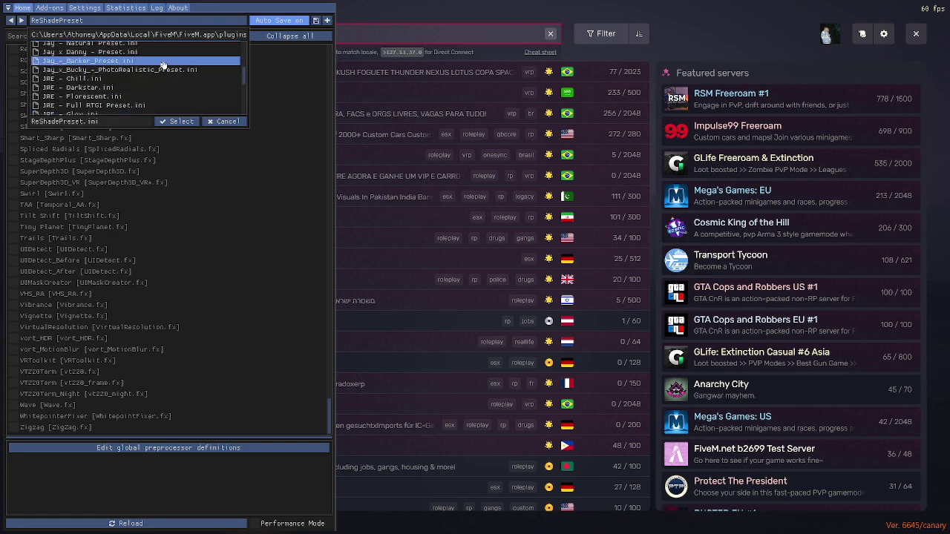
left_click(302, 92)
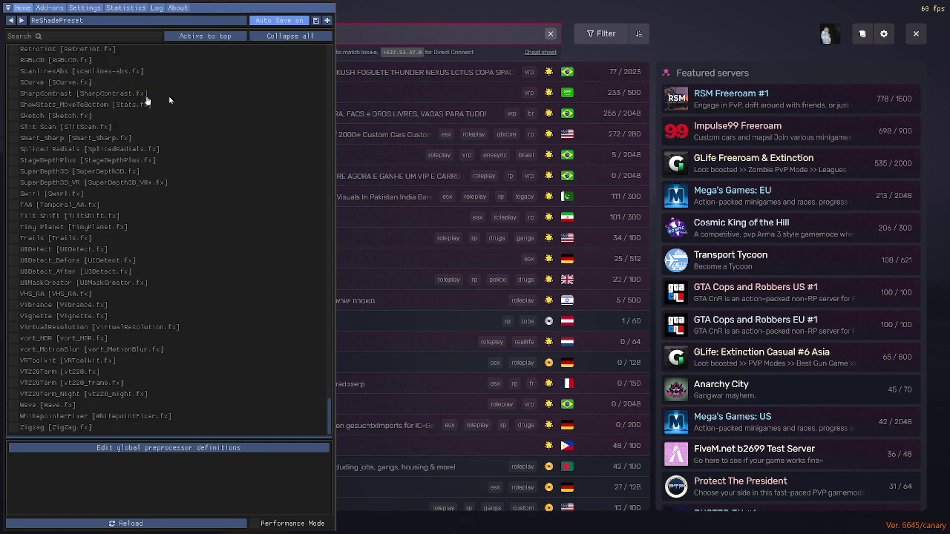
- Set ReShade's overlay key to Insert in its settings and return to the effects list
left_click(85, 7)
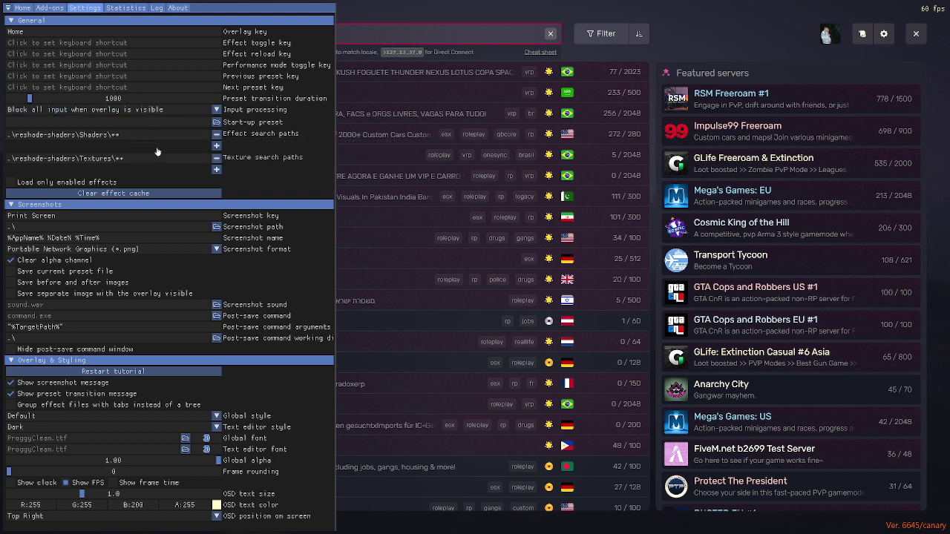
left_click(24, 8)
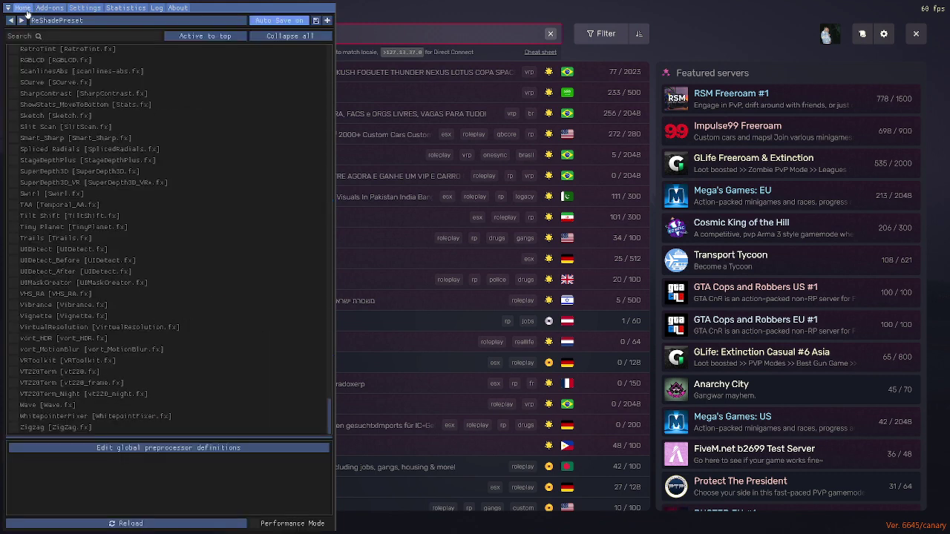
scroll(73, 88, "up", 3)
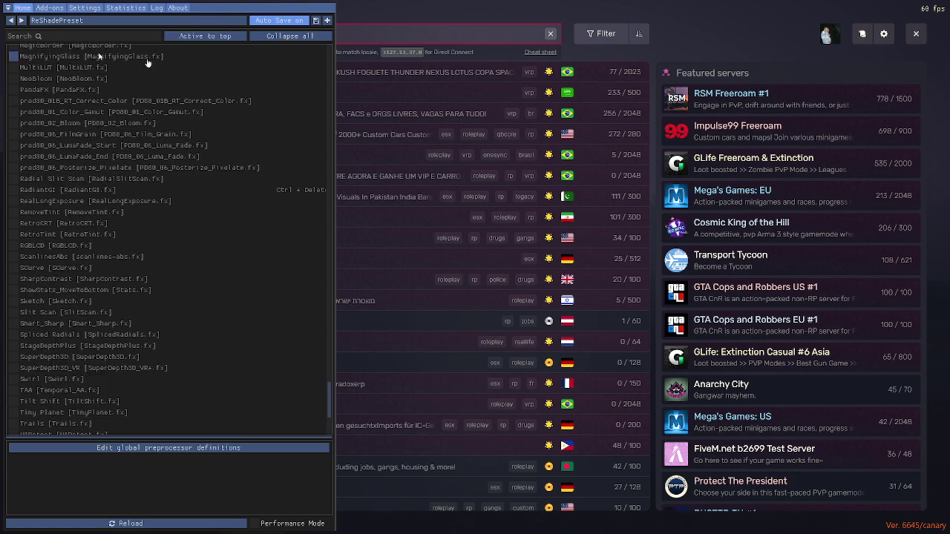
left_click(94, 11)
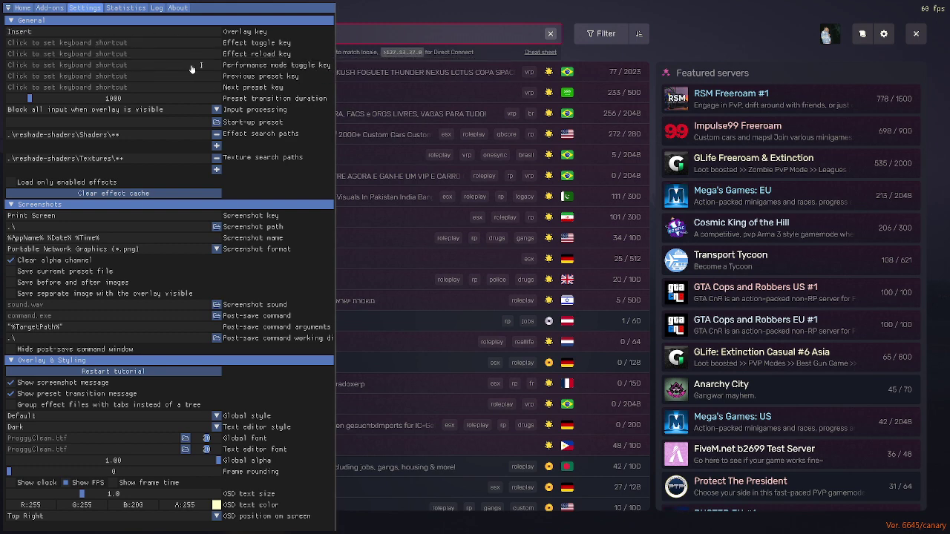
left_click(22, 8)
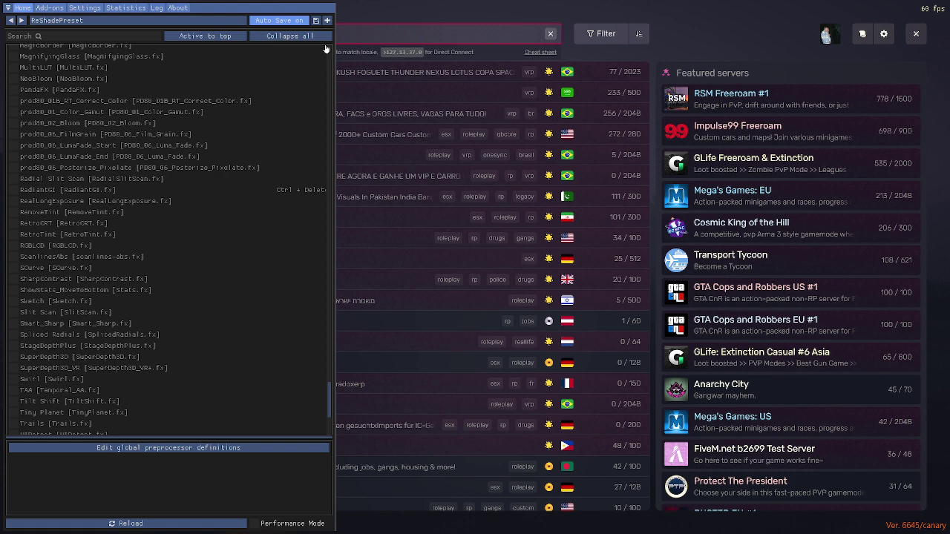
- Close the ReShade overlay, return to the FiveM main page and exit to the desktop
key("Home")
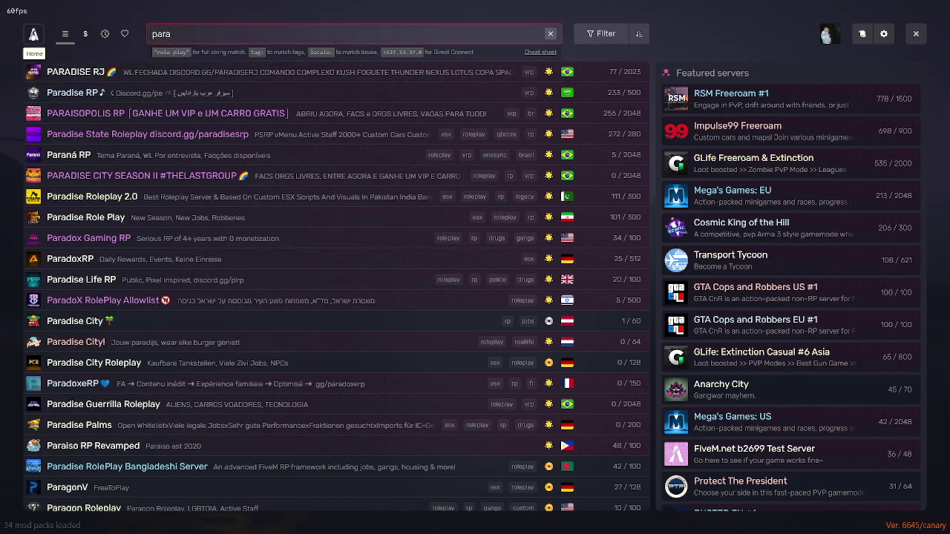
left_click(33, 33)
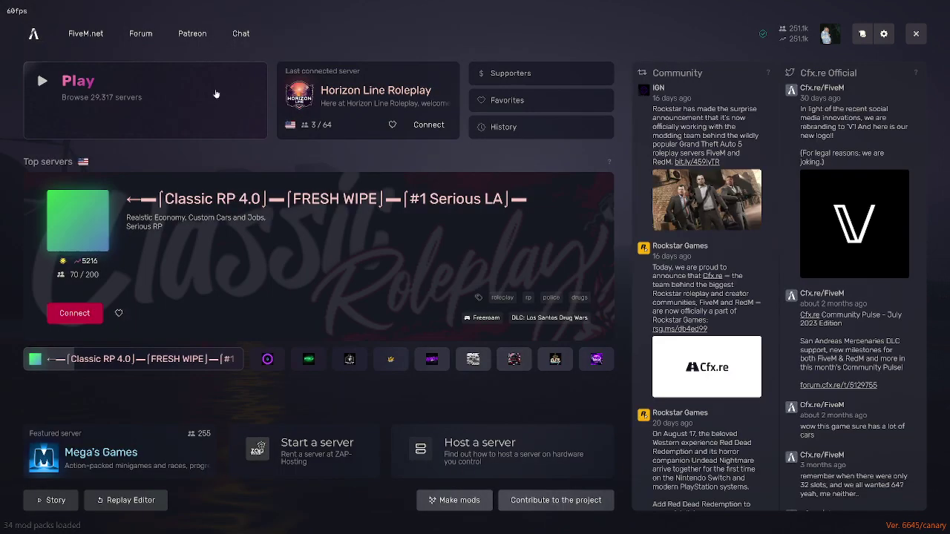
left_click(916, 34)
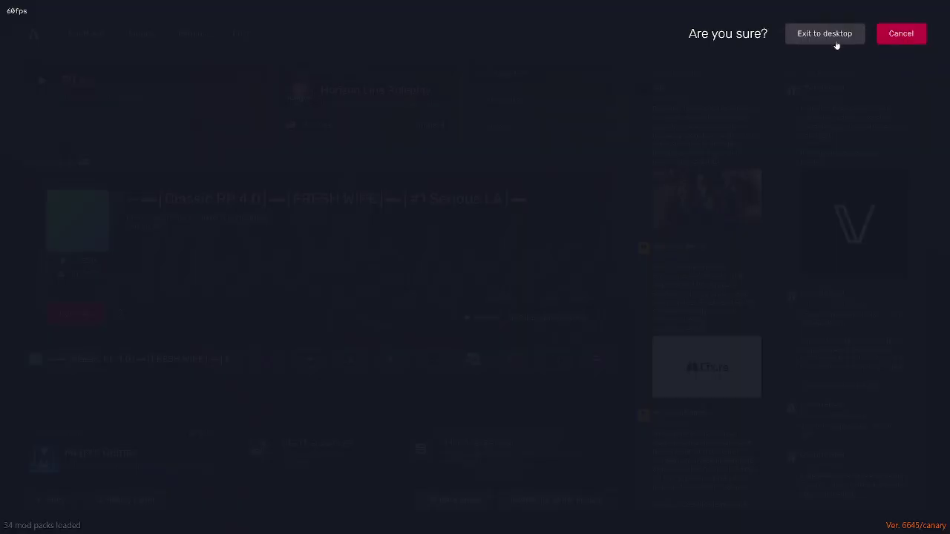
left_click(836, 44)
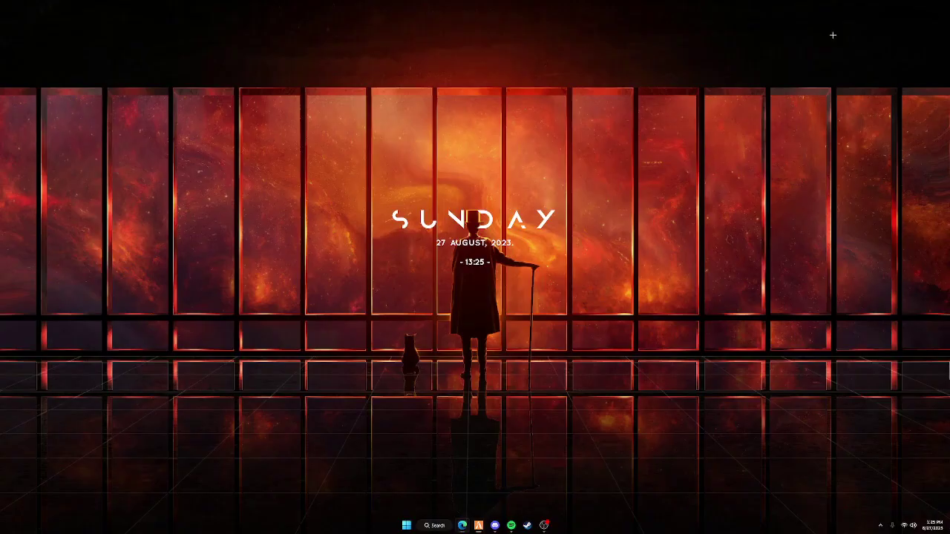
- Switch to File Explorer and open the ReShade Presets folder
left_click(431, 527)
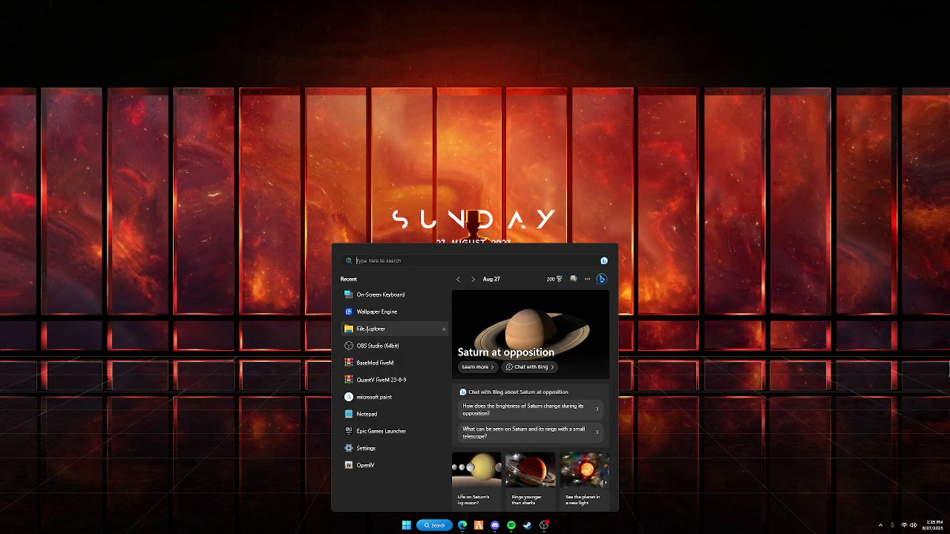
left_click(369, 329)
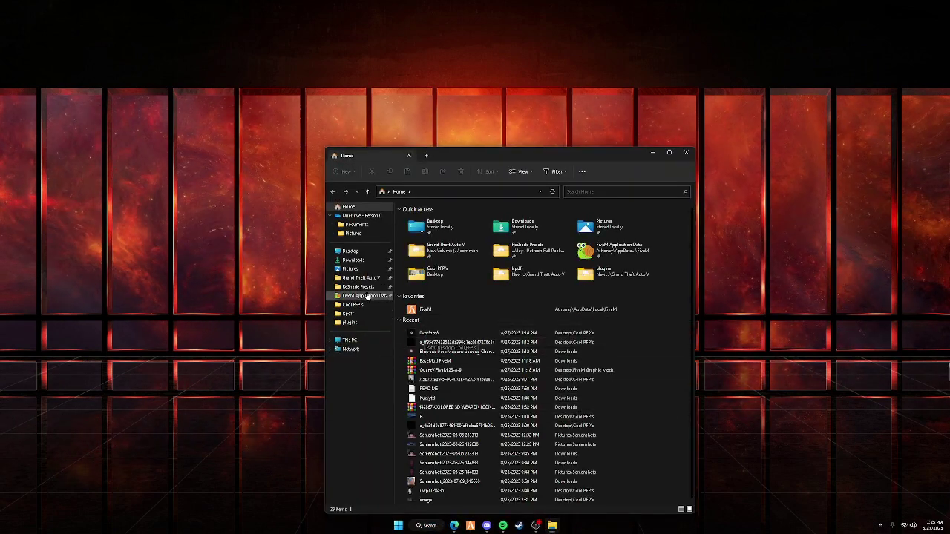
left_click(355, 287)
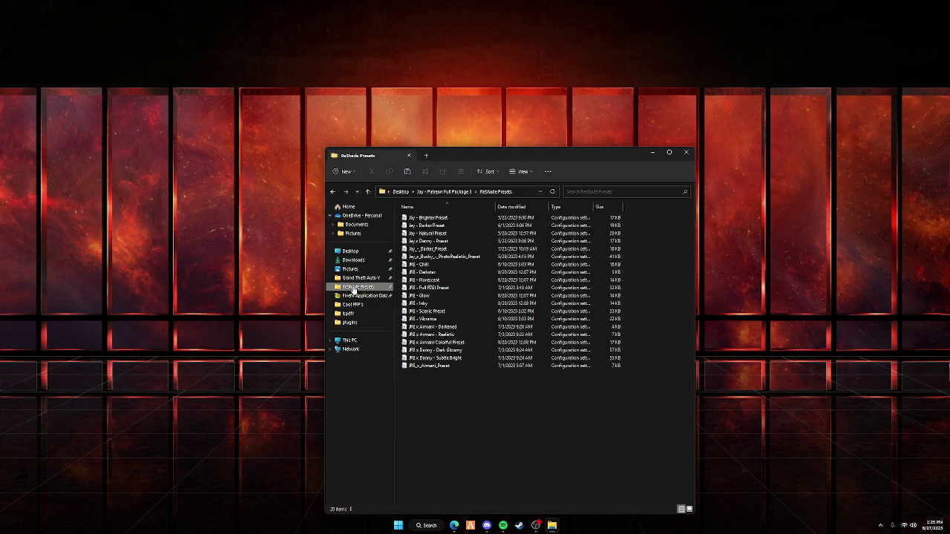
- Highlight all the preset files in the ReShade Presets folder and reduce the selection to JRE_x_Armani_Preset
left_click_drag(430, 417, 431, 215)
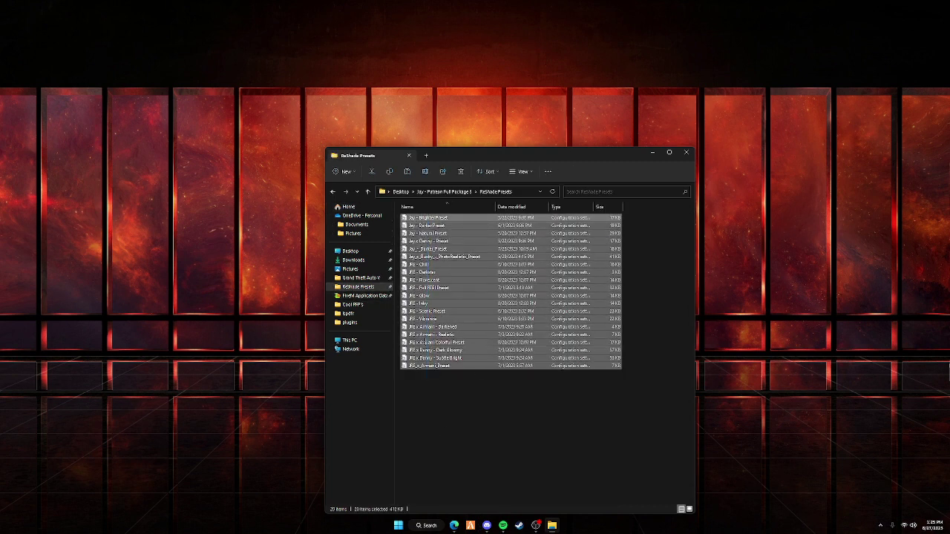
left_click(592, 395)
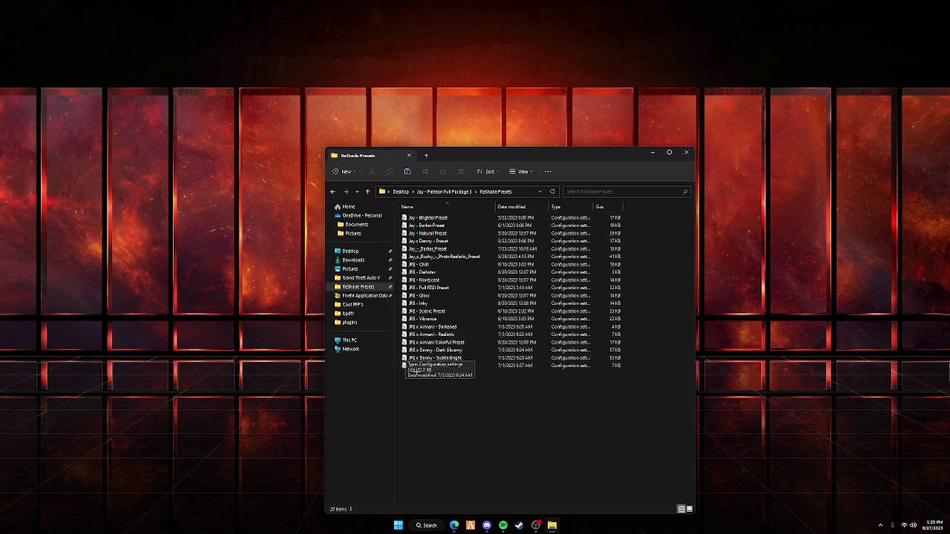
left_click_drag(442, 405, 421, 214)
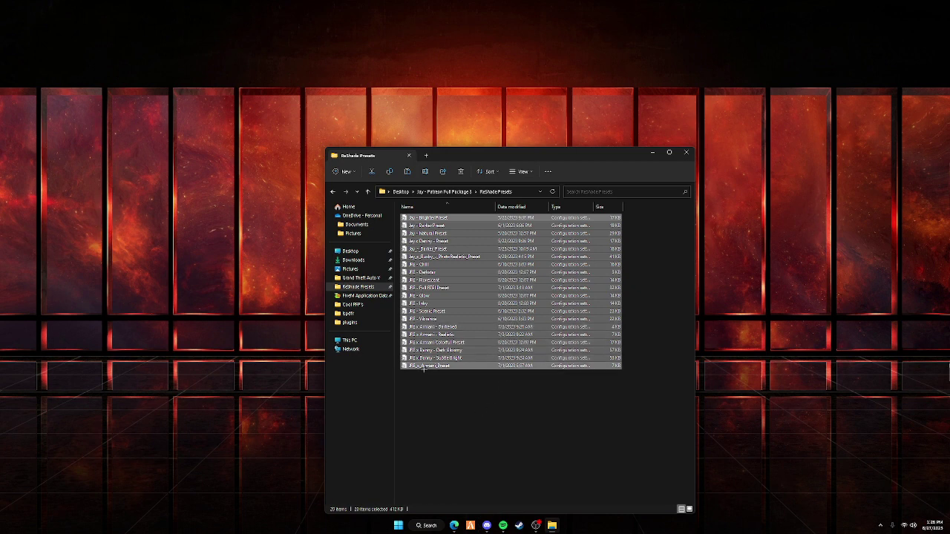
left_click(495, 408)
left_click(434, 364)
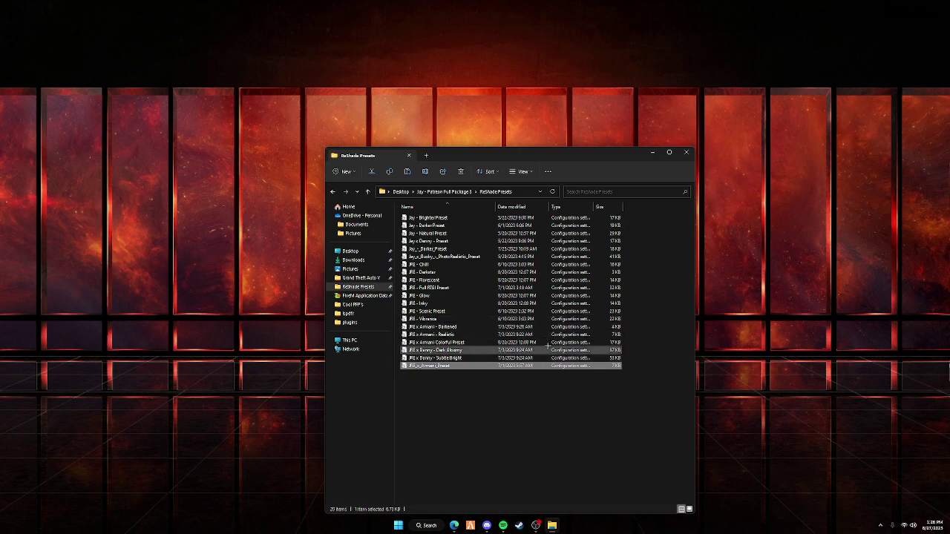
- Open the file location of the desktop's FiveM shortcut and go to the plugins folder inside FiveM Application Data
left_click(351, 252)
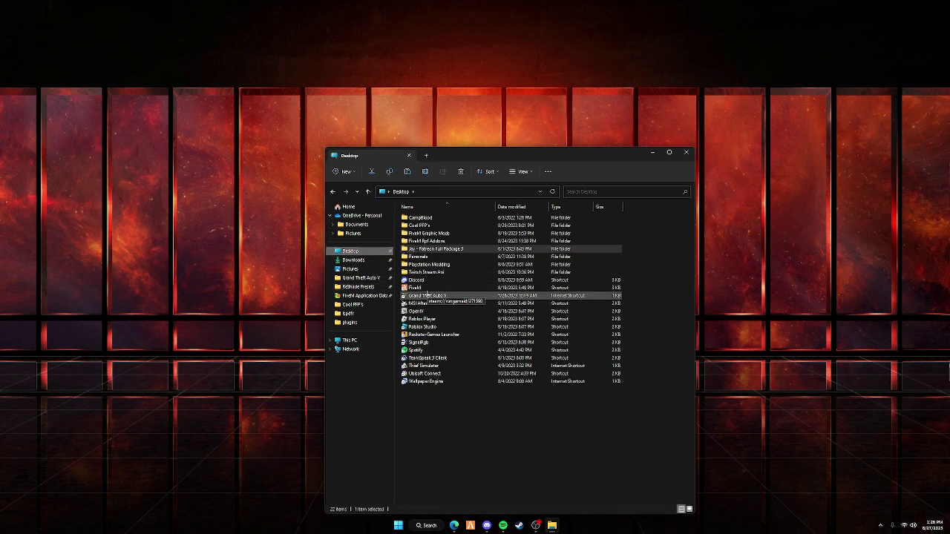
left_click(422, 288)
right_click(431, 288)
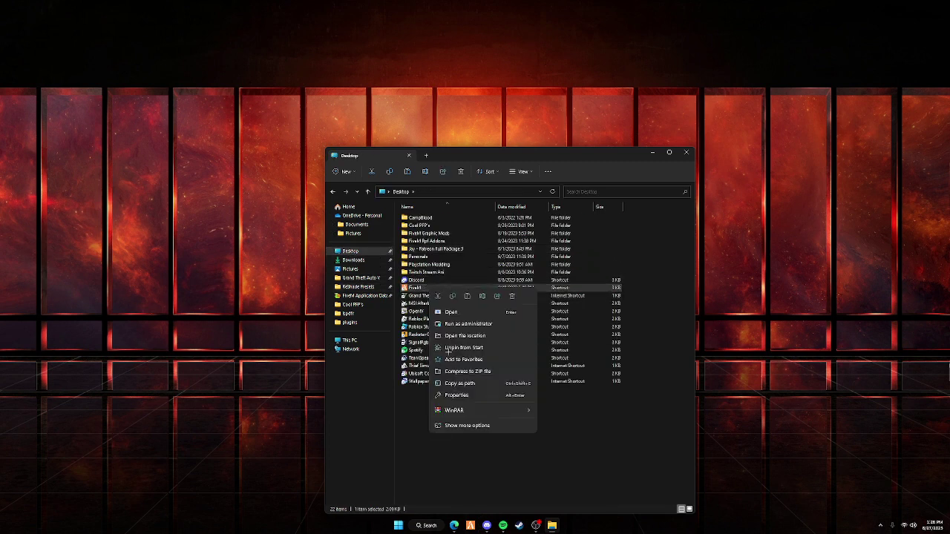
left_click(464, 335)
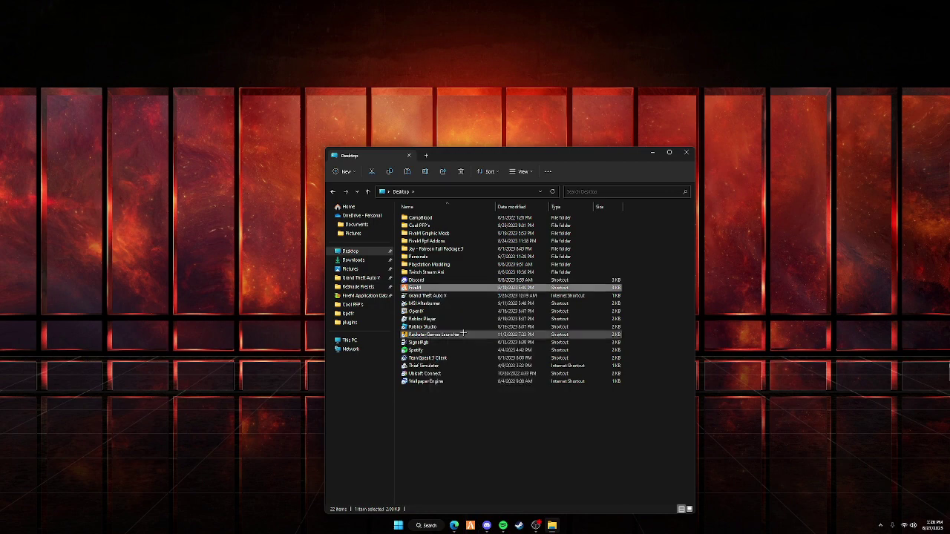
left_click(434, 217)
double_click(434, 216)
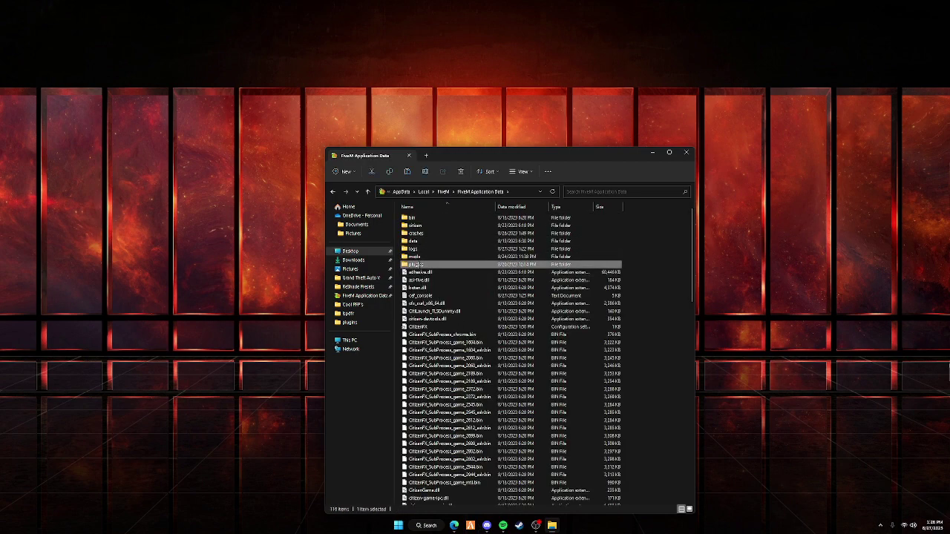
double_click(415, 264)
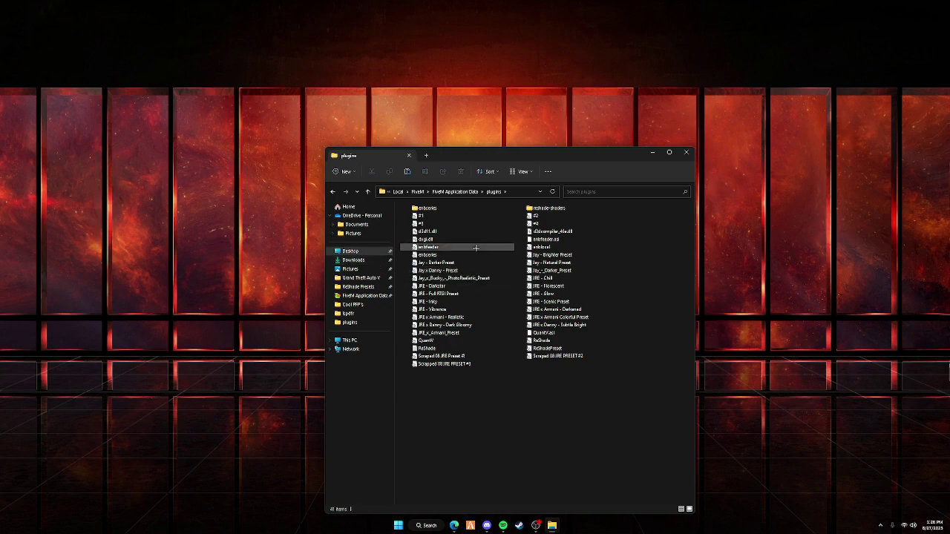
- Look through the Grand Theft Auto V game folder and its plugins subfolder
left_click(359, 278)
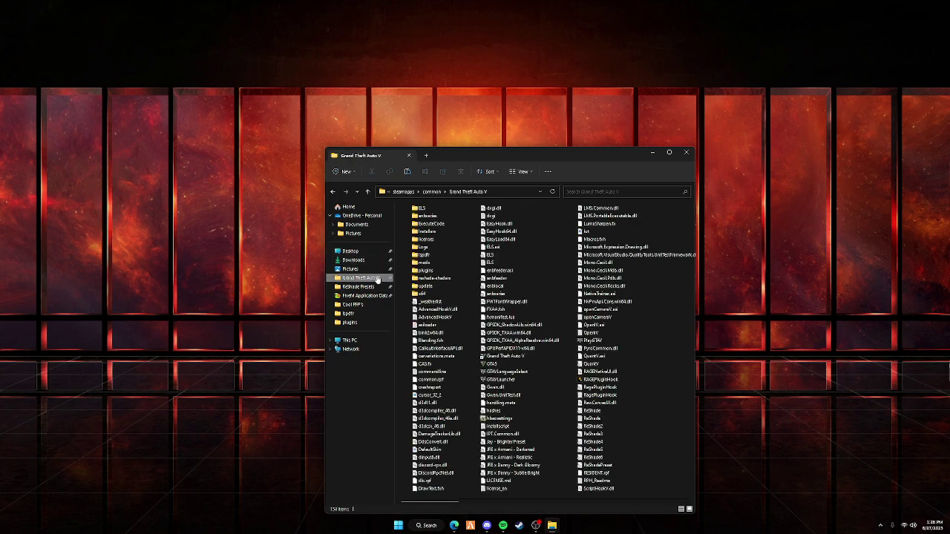
scroll(472, 255, "down", 5)
scroll(496, 279, "up", 5)
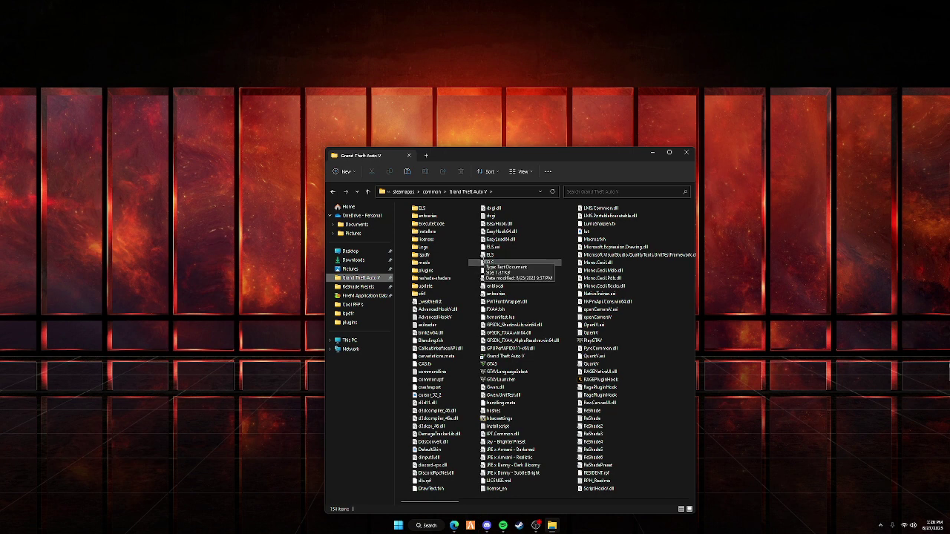
left_click(349, 322)
key("alt+Left")
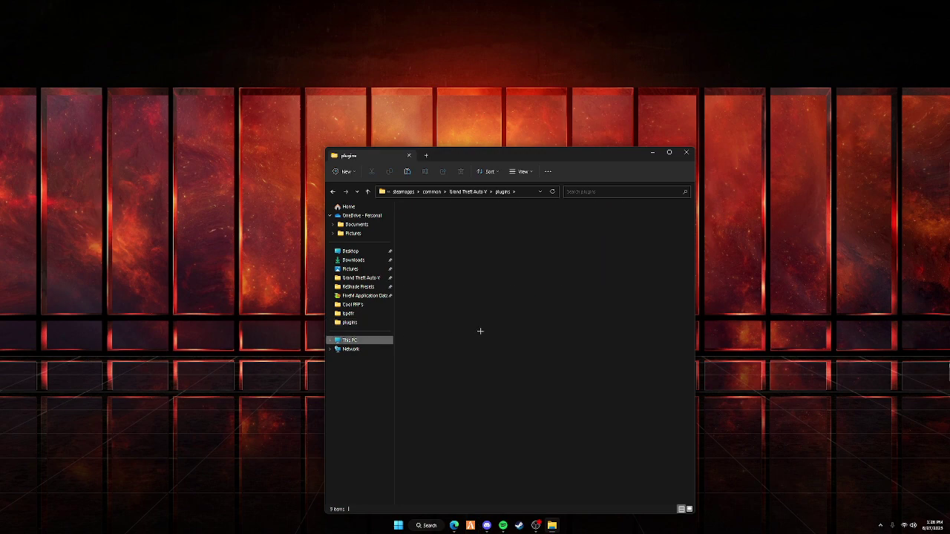
- Paste JRE_x_Armani_Preset into the plugins folder of FiveM Application Data, skip the duplicate file and close File Explorer
left_click(364, 296)
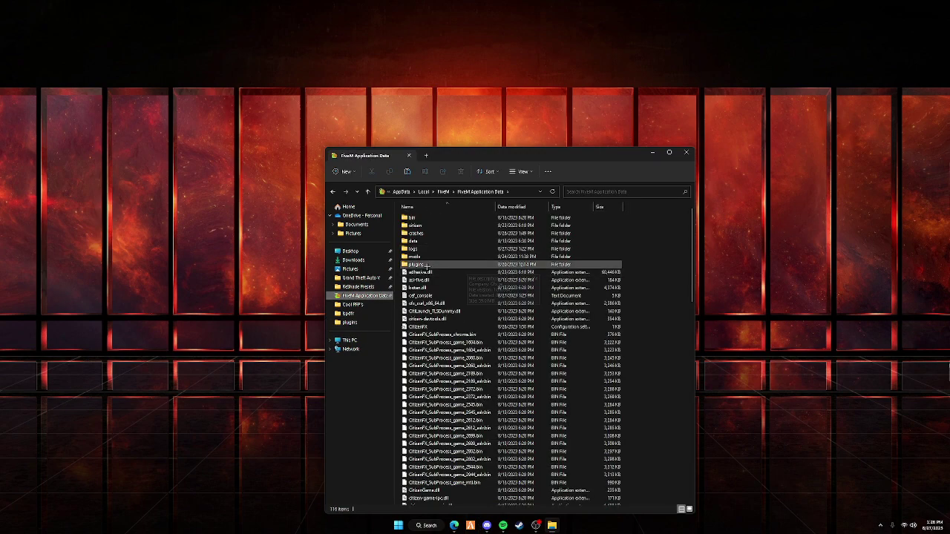
double_click(419, 265)
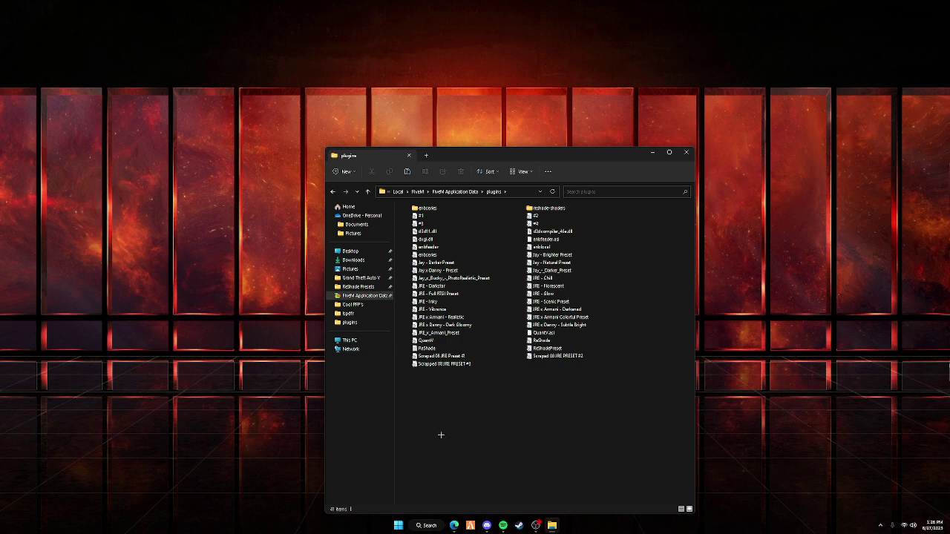
key("ctrl+v")
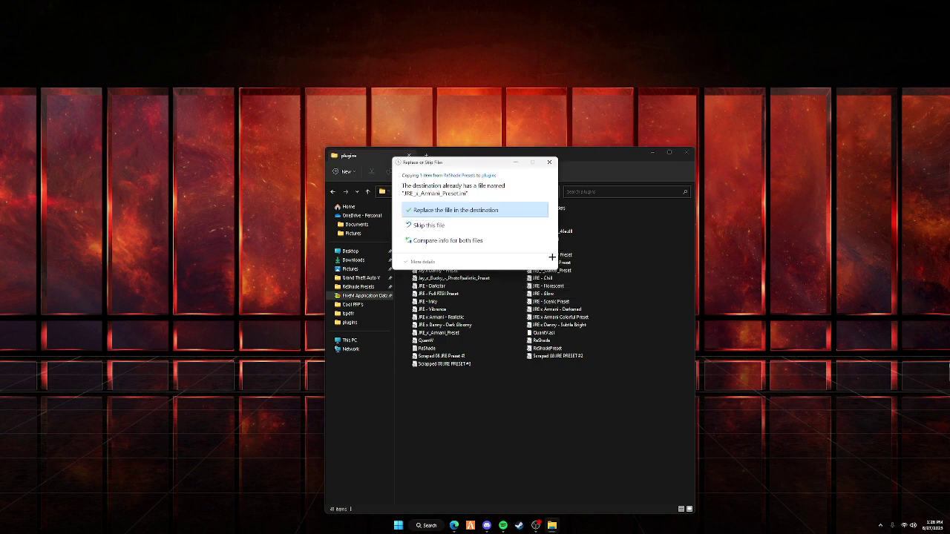
left_click(448, 224)
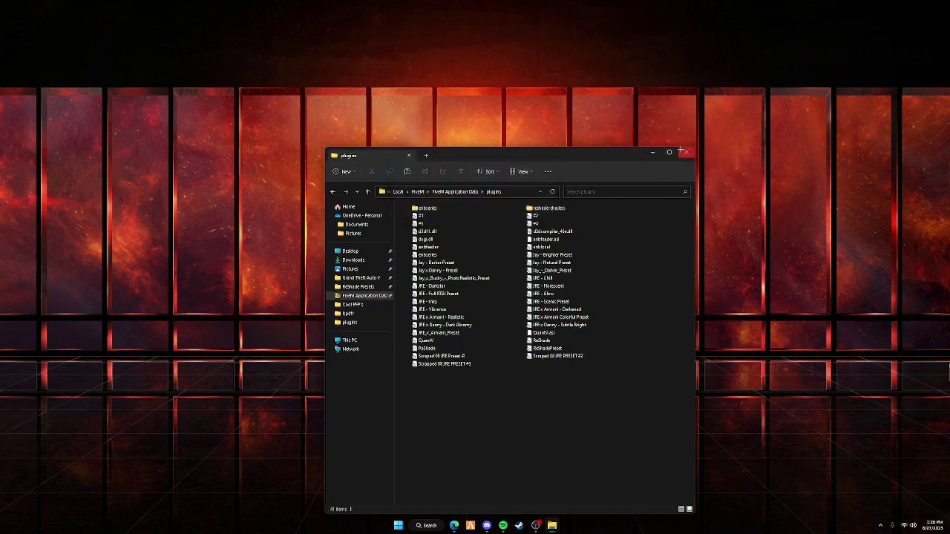
left_click(686, 153)
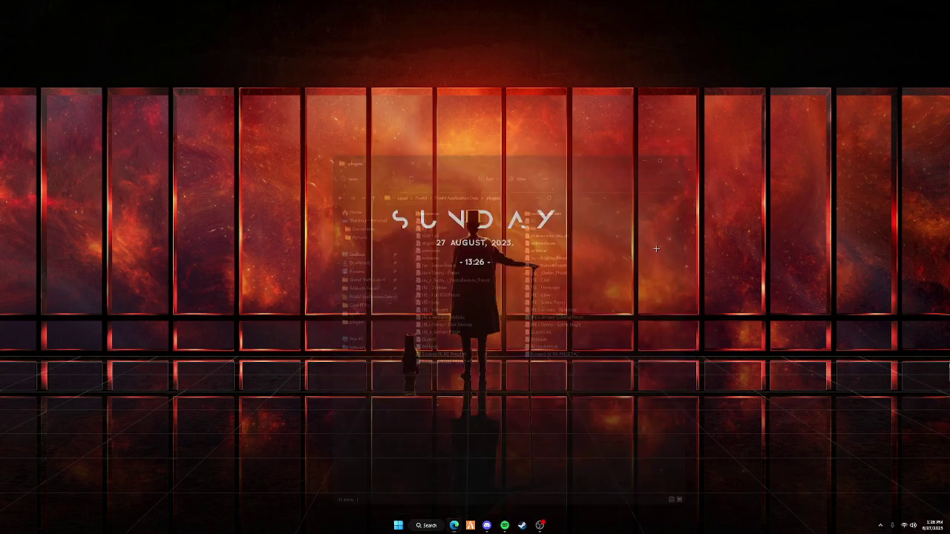
- Launch FiveM and browse the preset files from the home page of the ReShade overlay
left_click(479, 525)
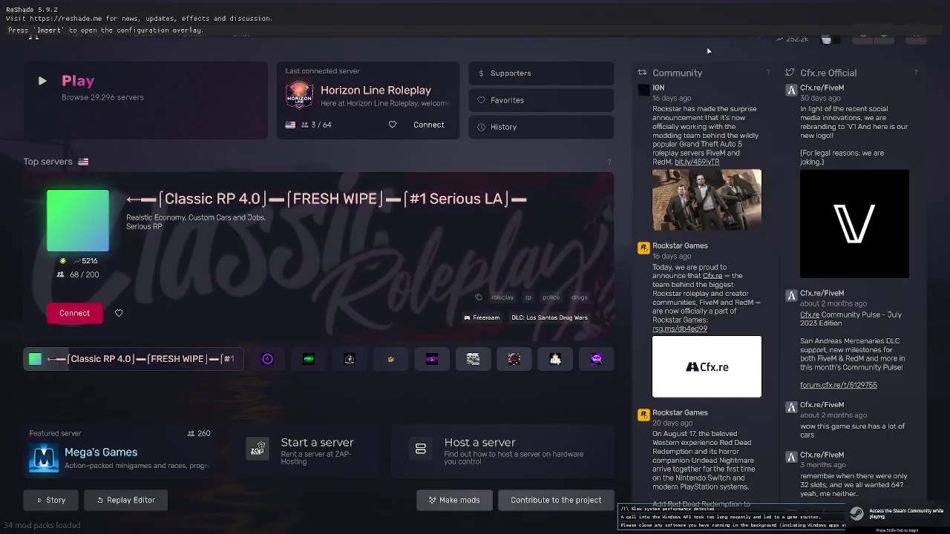
key("Insert")
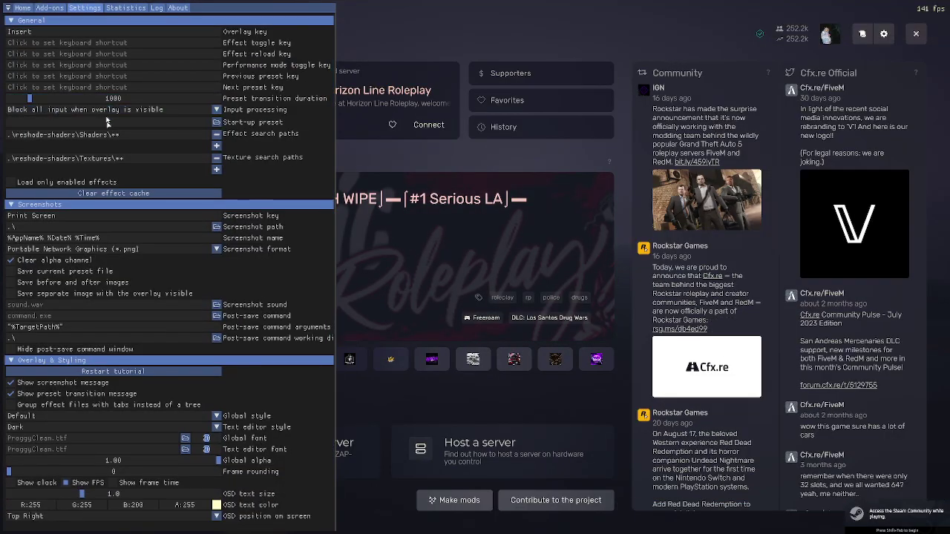
left_click(23, 8)
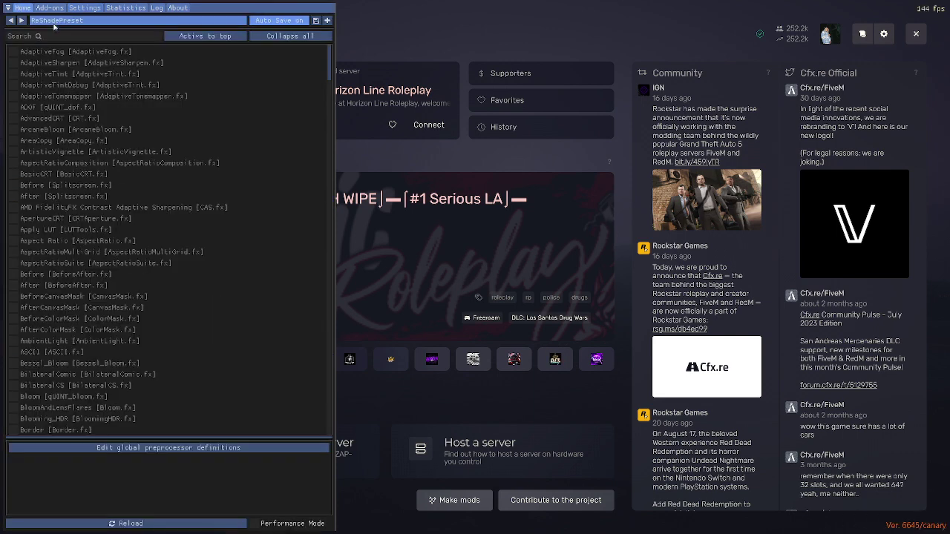
left_click(53, 21)
scroll(74, 82, "down", 3)
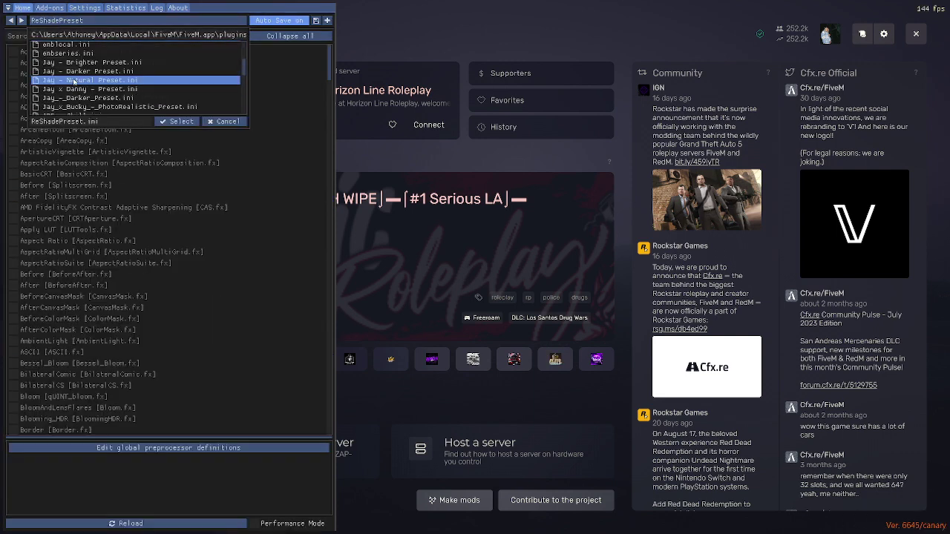
scroll(74, 81, "down", 5)
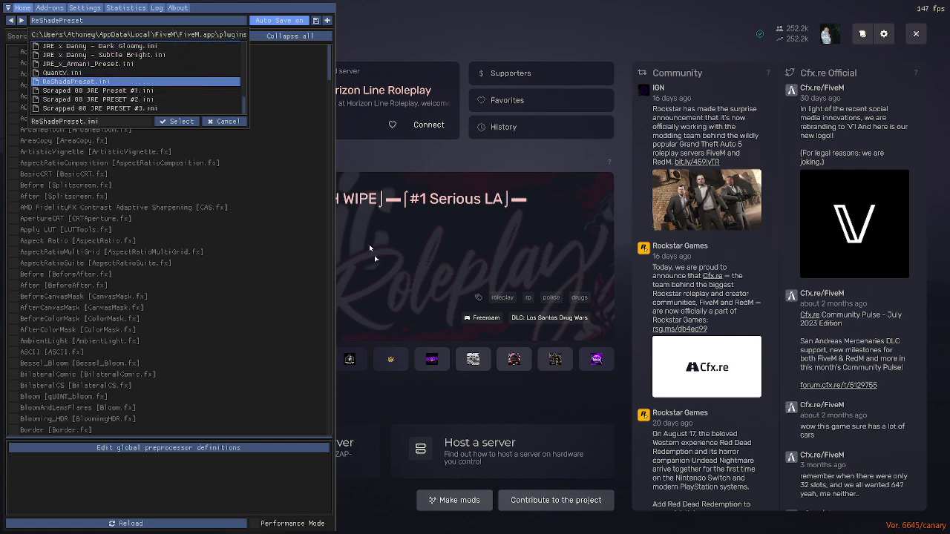
key("super")
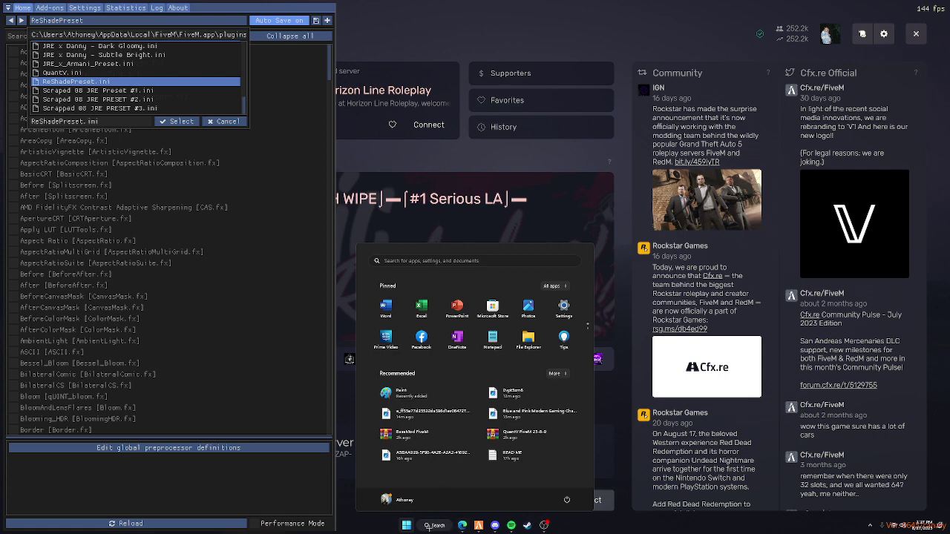
key("super+w")
left_click(378, 315)
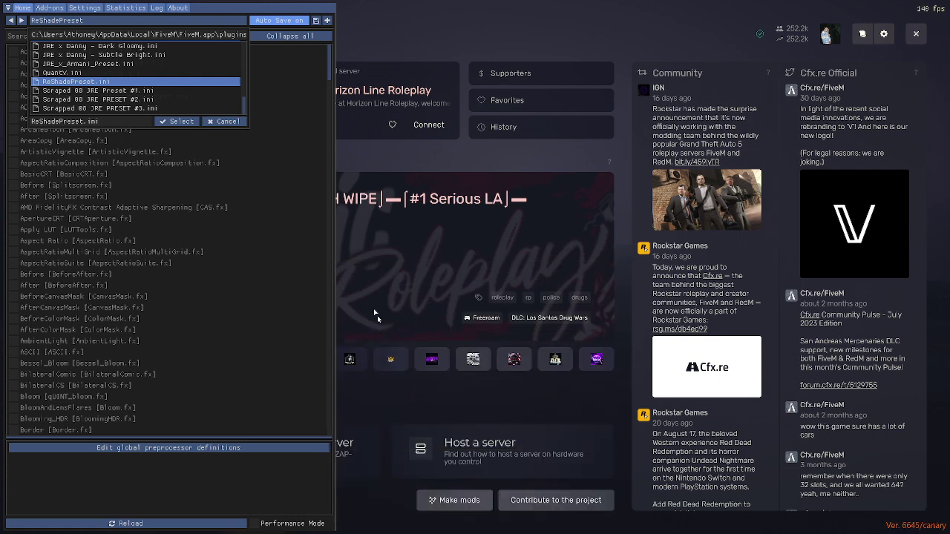
- Open File Explorer over FiveM and go to the plugins folder inside FiveM Application Data
key("super+e")
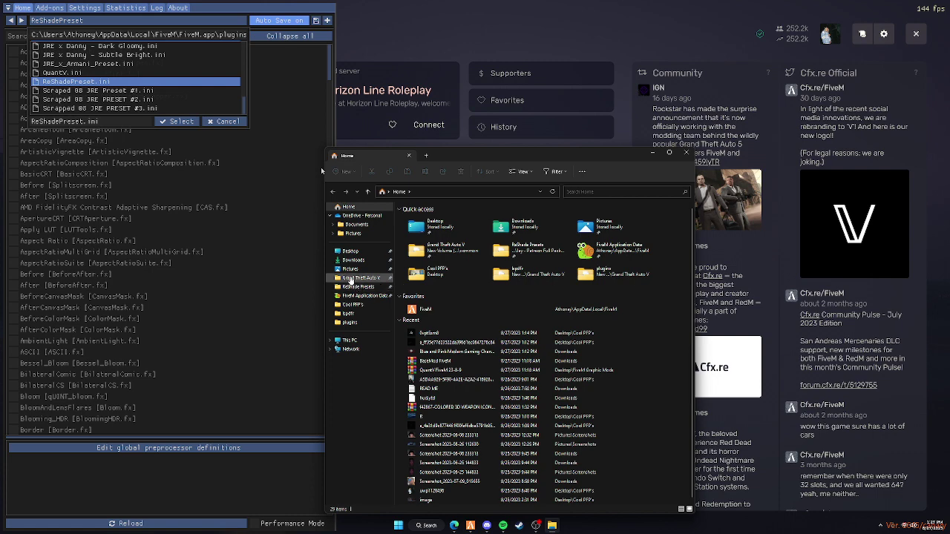
left_click(360, 296)
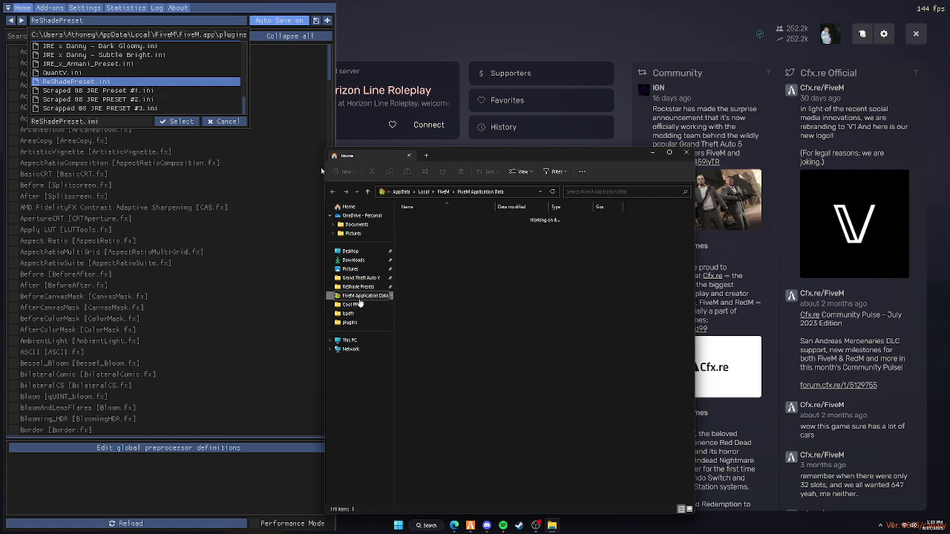
left_click(413, 265)
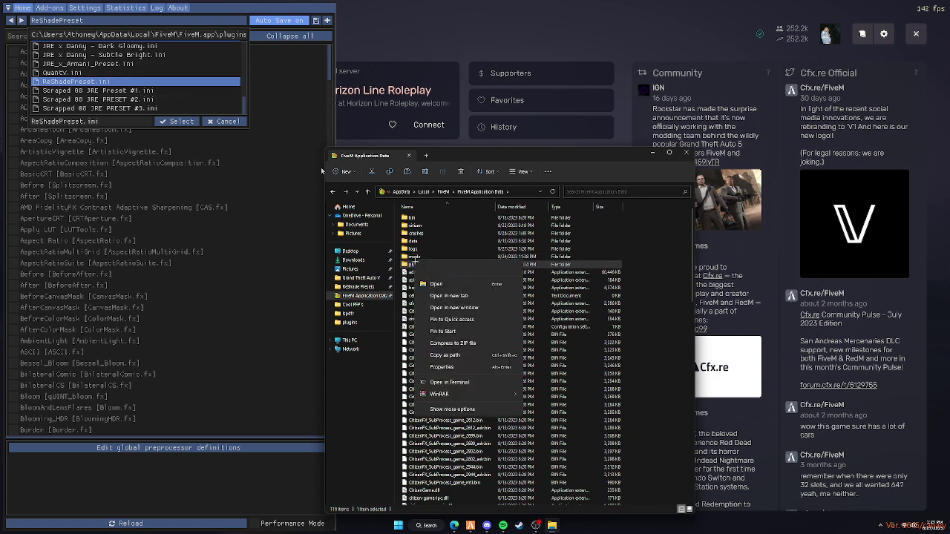
double_click(413, 264)
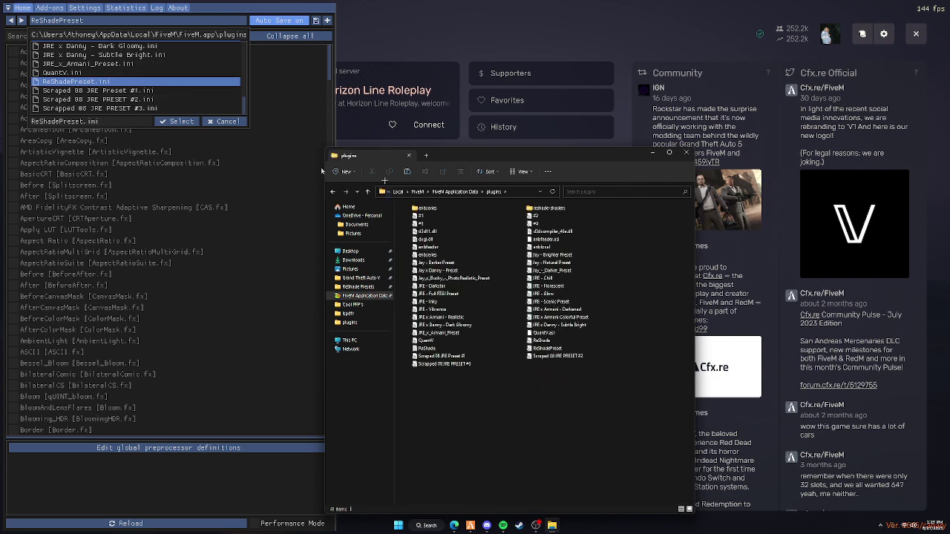
- Highlight the plugins folder's full path in File Explorer and check it against the path in ReShade's preset browser
key("ctrl+l")
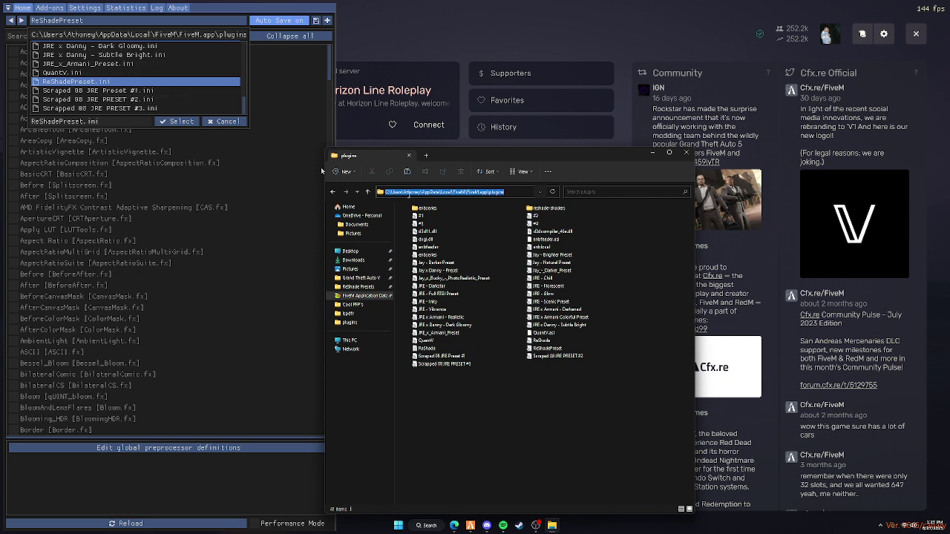
left_click(398, 192)
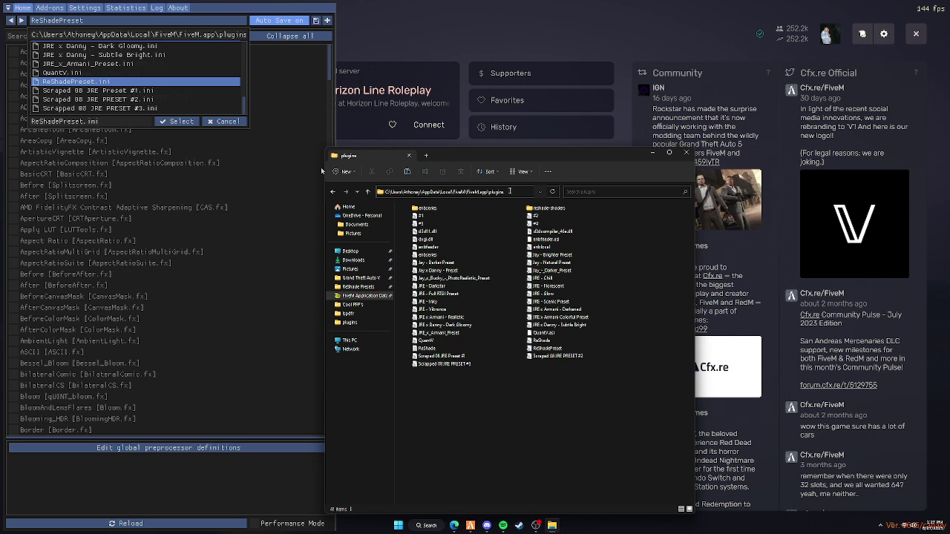
left_click_drag(510, 190, 398, 202)
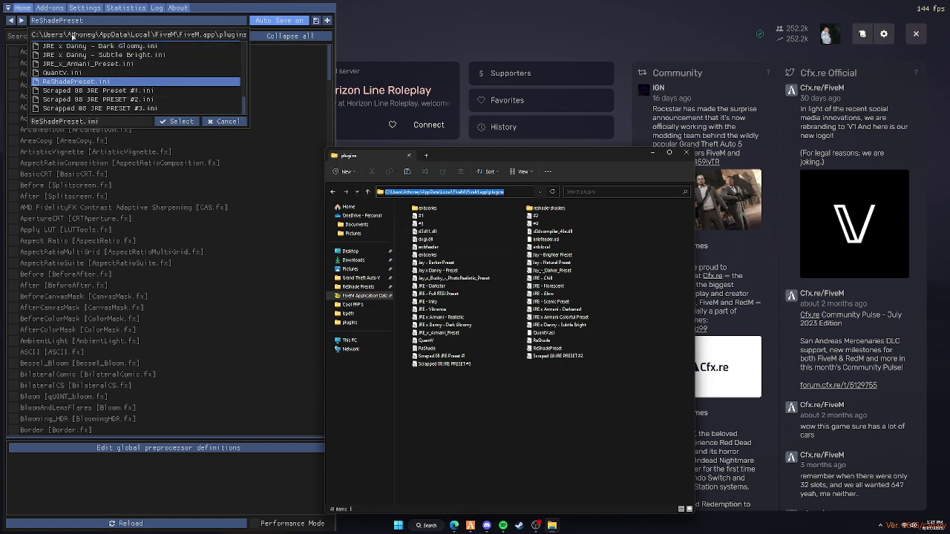
left_click(35, 36)
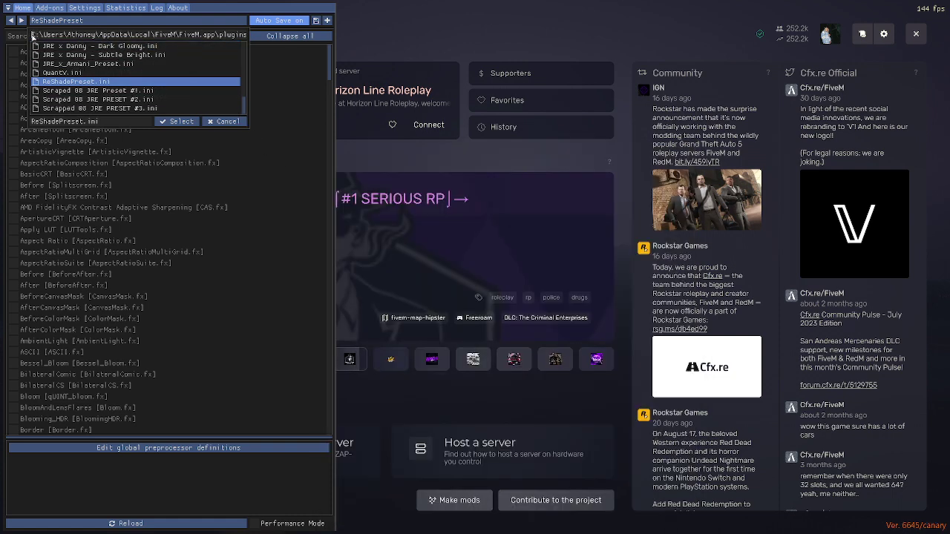
left_click_drag(64, 37, 255, 41)
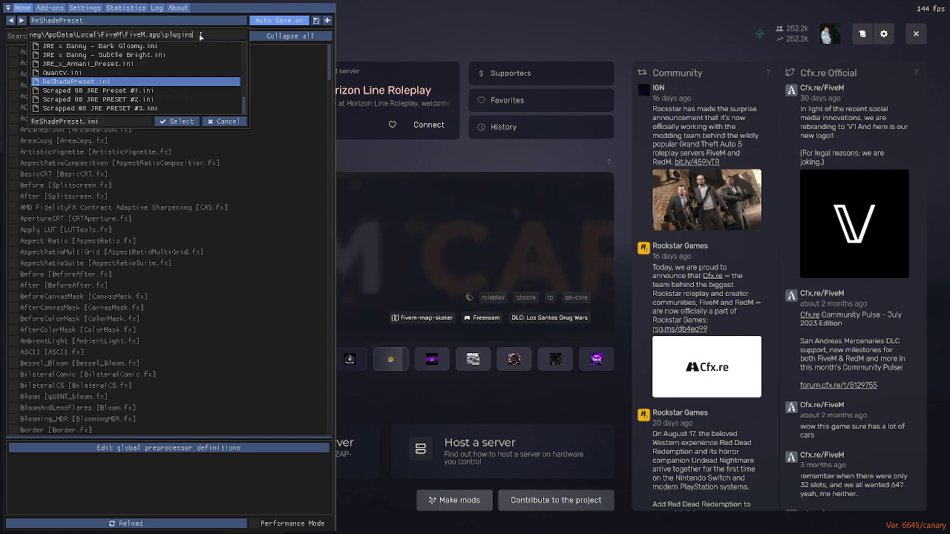
- Load JRE - Full RTGI Preset.ini from the plugins folder as the active ReShade preset
scroll(95, 82, "up", 5)
scroll(97, 89, "down", 4)
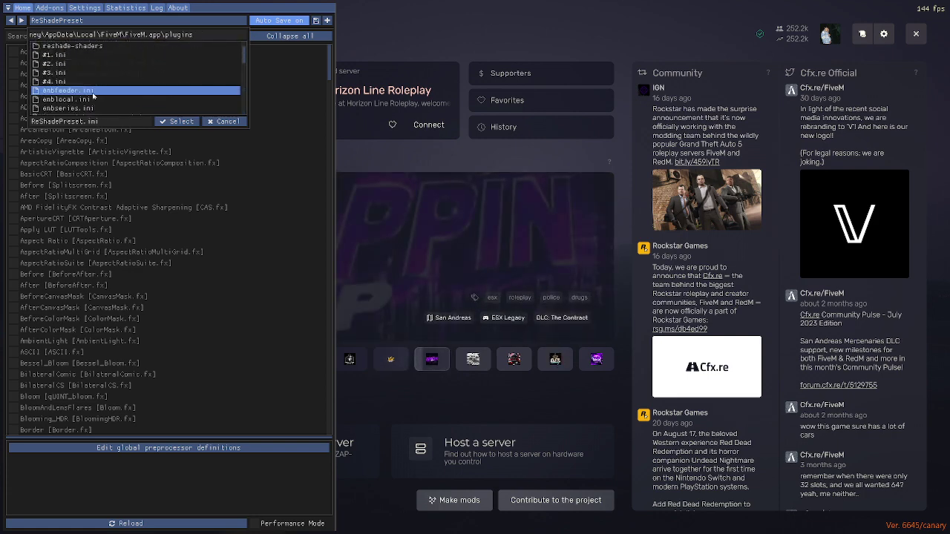
scroll(109, 86, "up", 10)
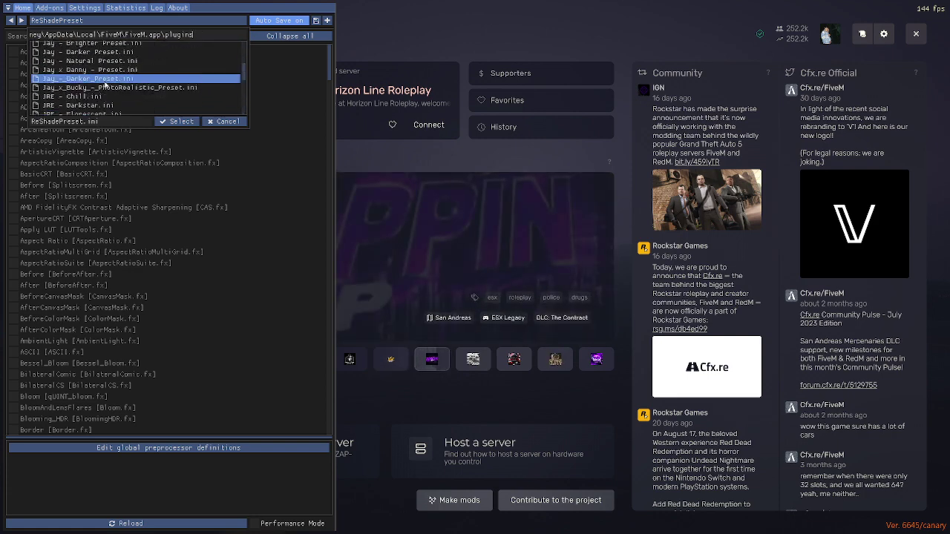
scroll(112, 90, "down", 3)
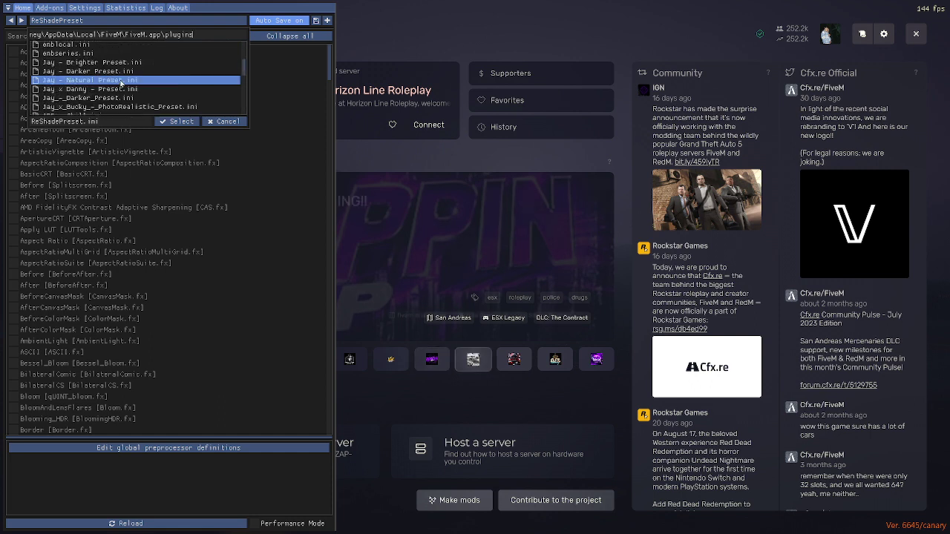
scroll(139, 90, "down", 2)
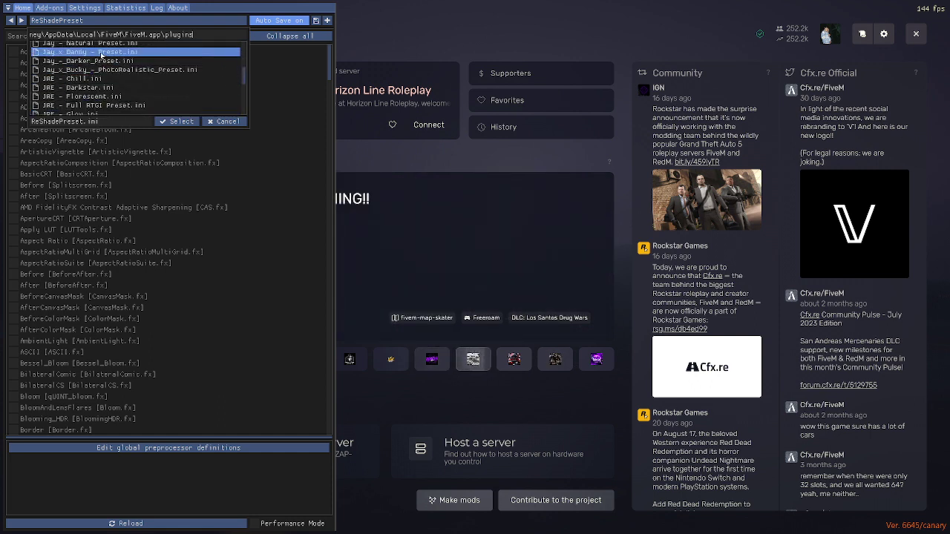
scroll(97, 52, "down", 2)
left_click(96, 68)
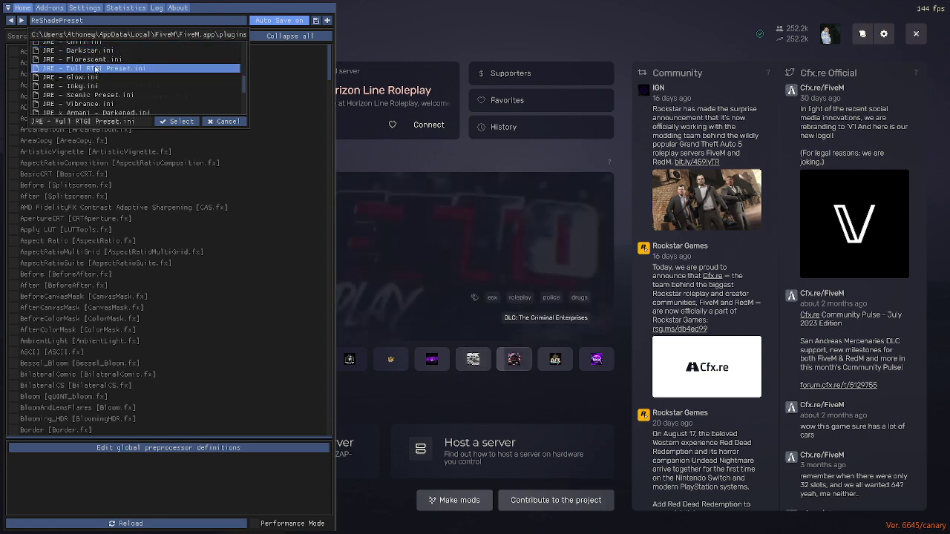
left_click(169, 121)
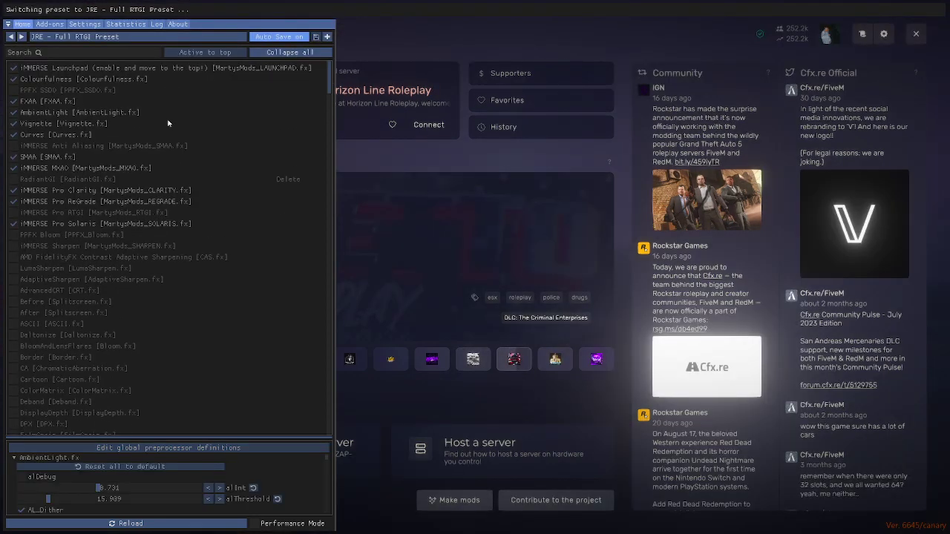
- Close the ReShade overlay and launch Story Mode from the FiveM main page
key("Home")
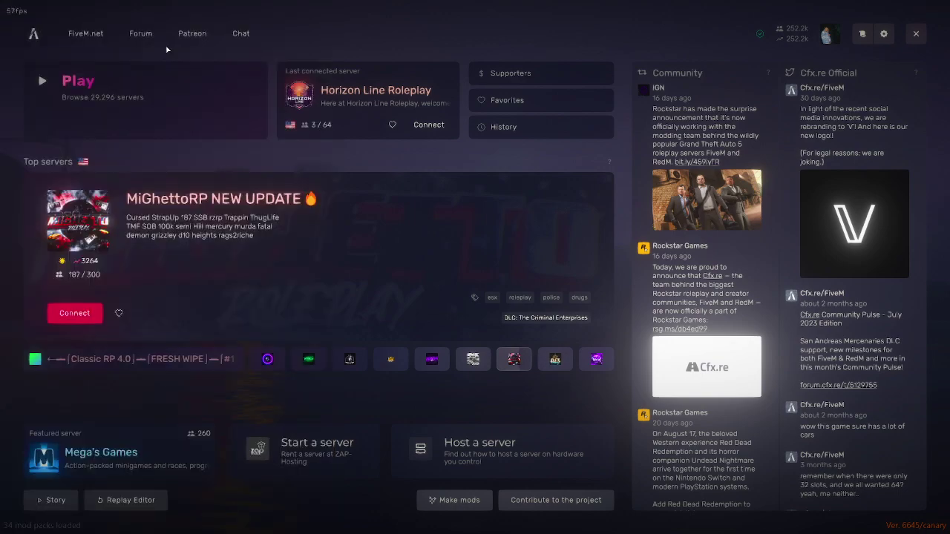
left_click(55, 500)
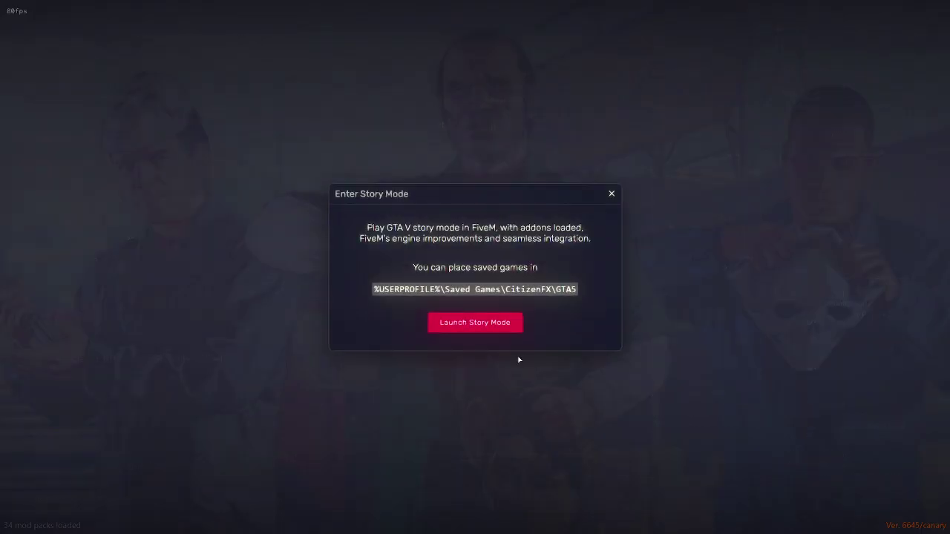
left_click(483, 331)
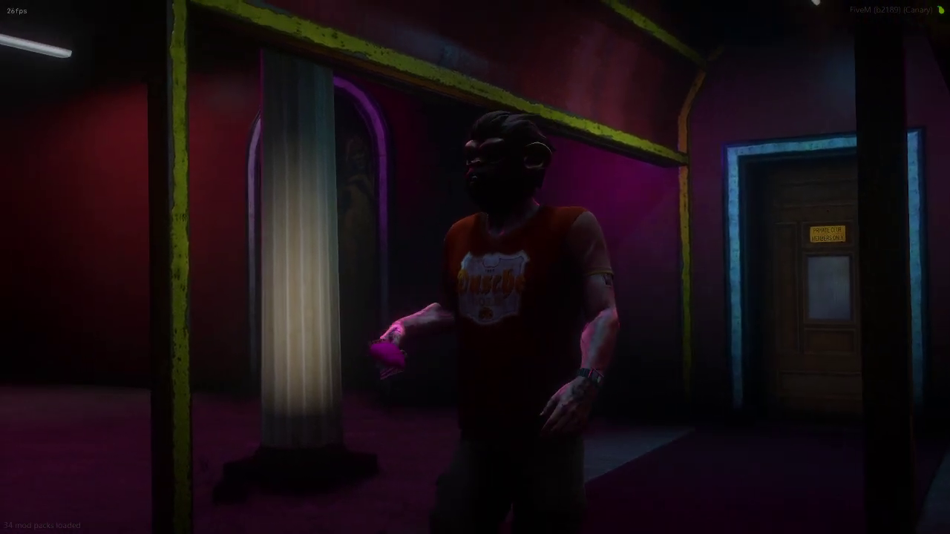
- Walk the character along the street and set the game time to 09:00h in QuantV's time options
key("w")
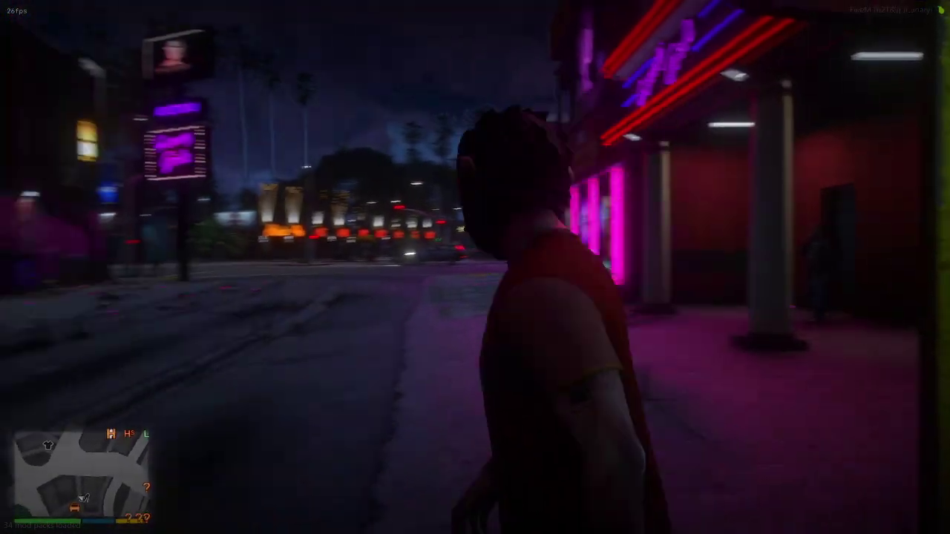
key("w")
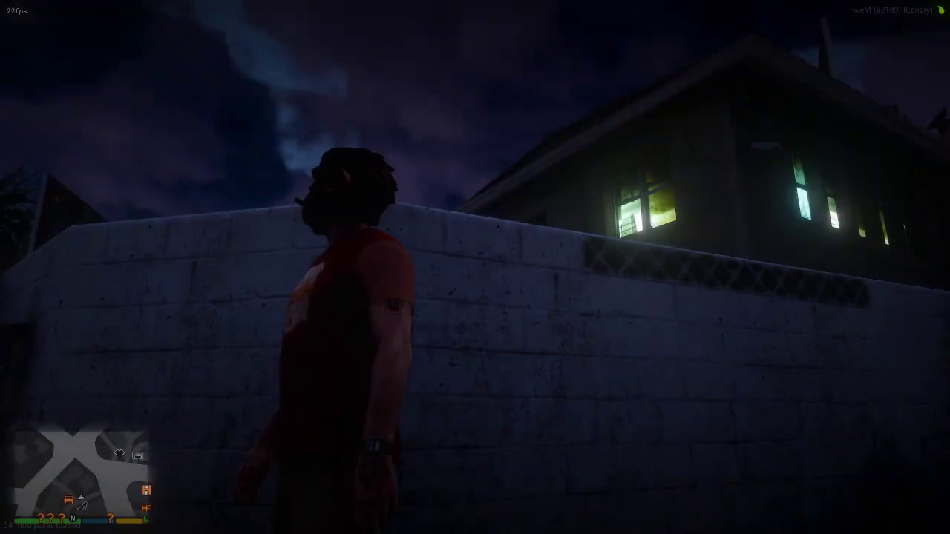
key("F1")
key("Return")
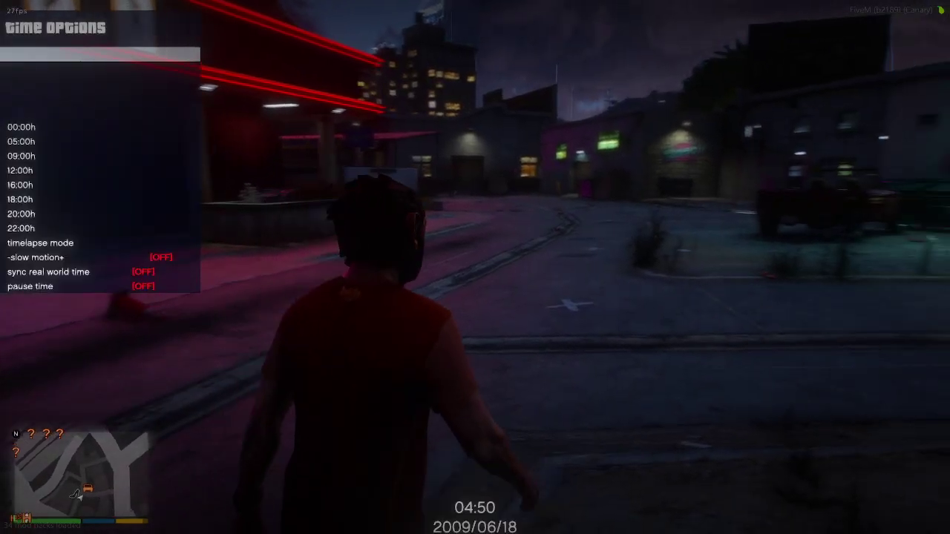
key("Down")
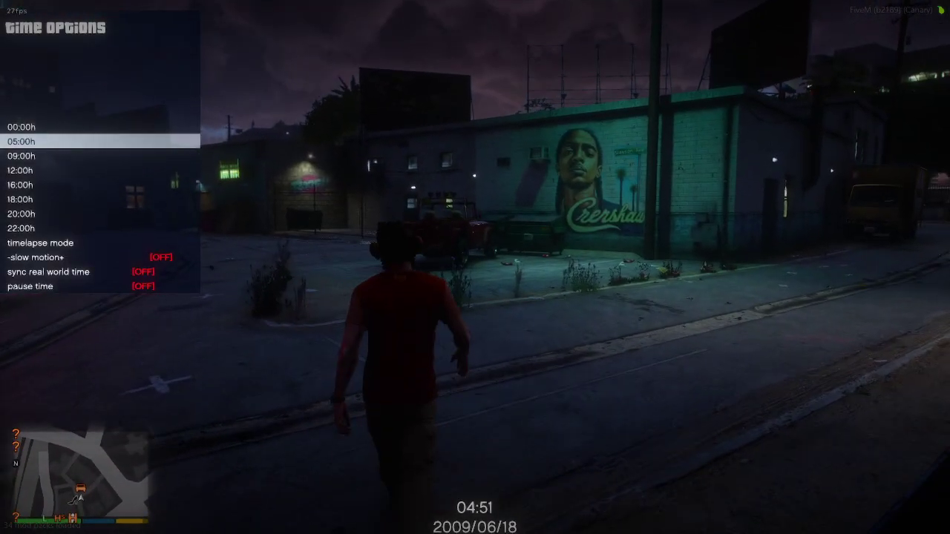
key("Down")
key("Return")
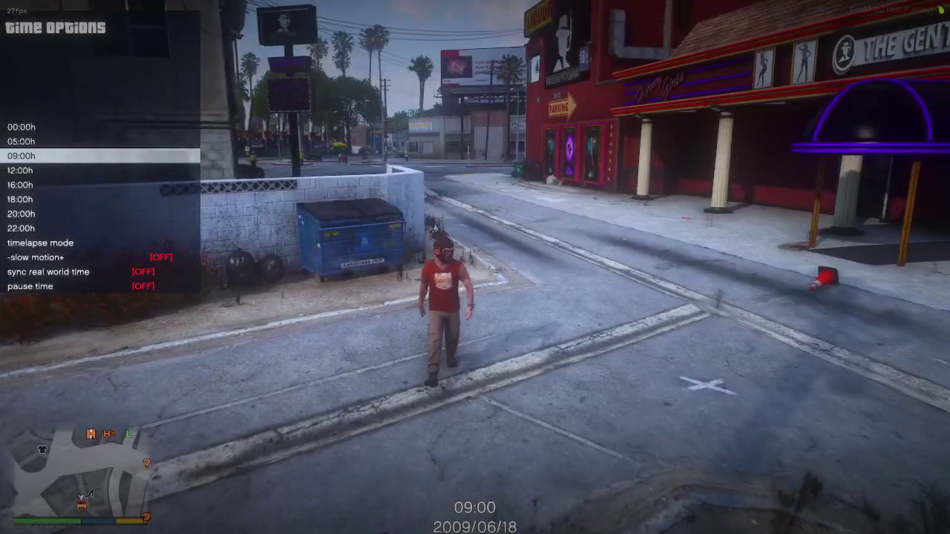
key("BackSpace")
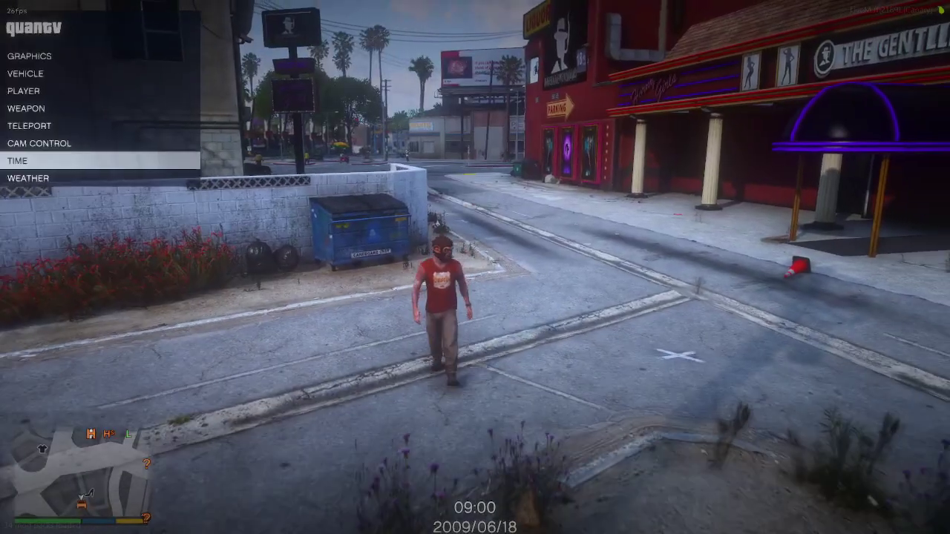